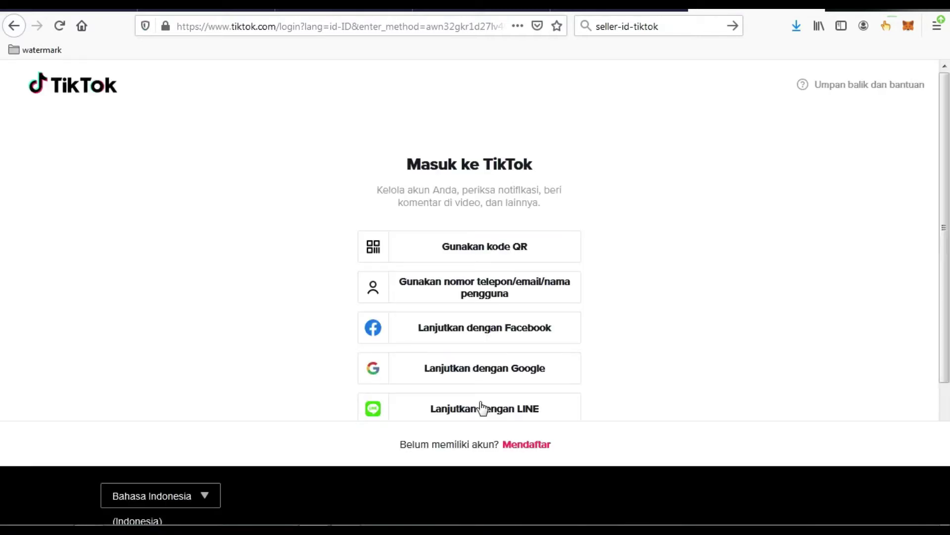
Review the TikTok sign-in options and choose QR code login
scroll(481, 407, "down", 2)
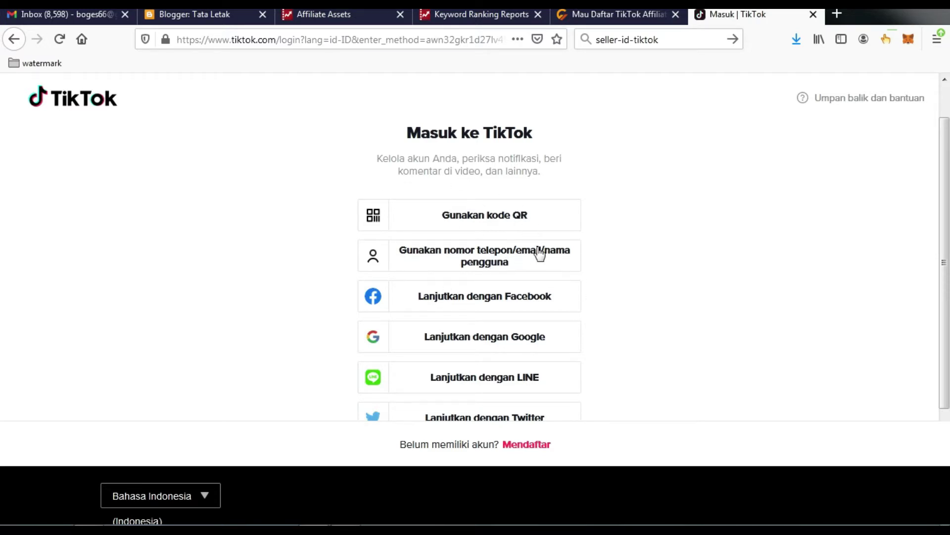
scroll(600, 327, "up", 2)
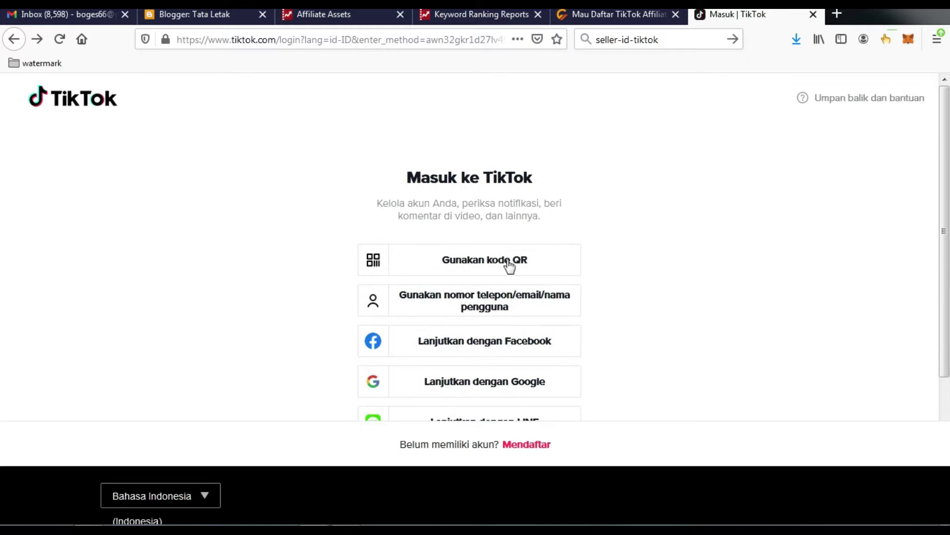
left_click(509, 263)
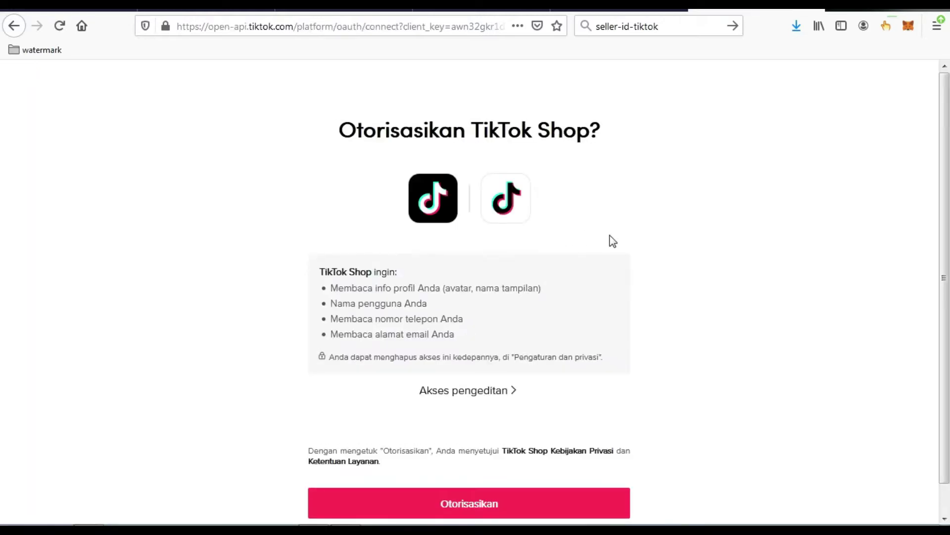
Authorize TikTok Shop to use the signed-in TikTok account
scroll(613, 241, "down", 1)
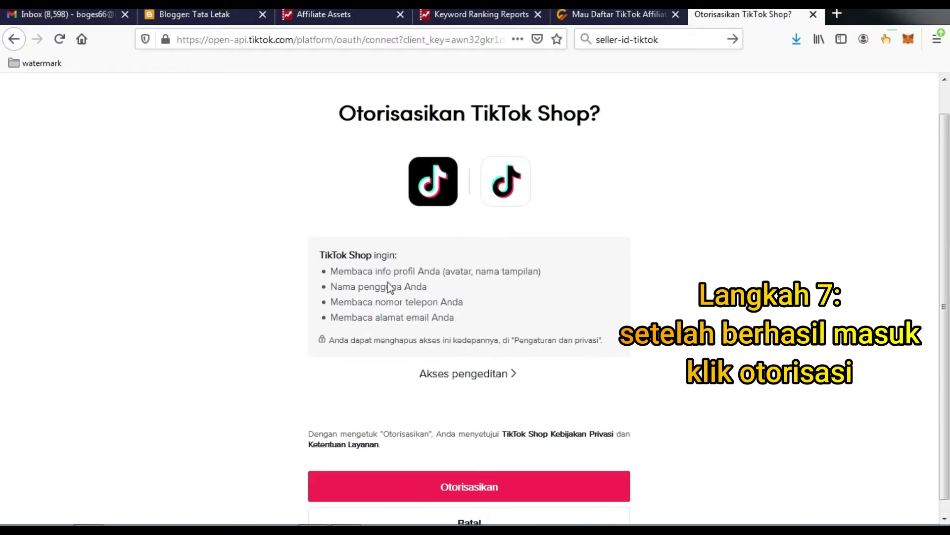
left_click(481, 486)
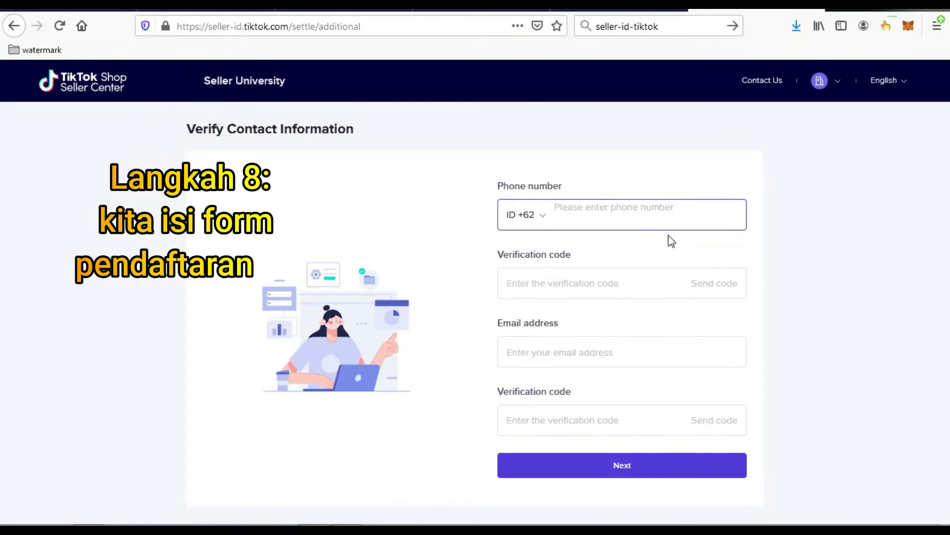
Enter the seller's phone number and its verification code
left_click(690, 228)
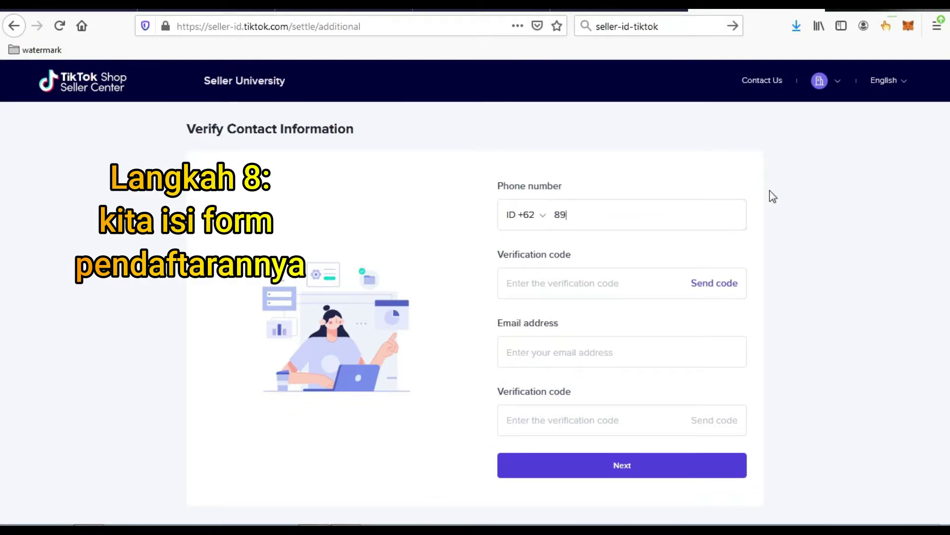
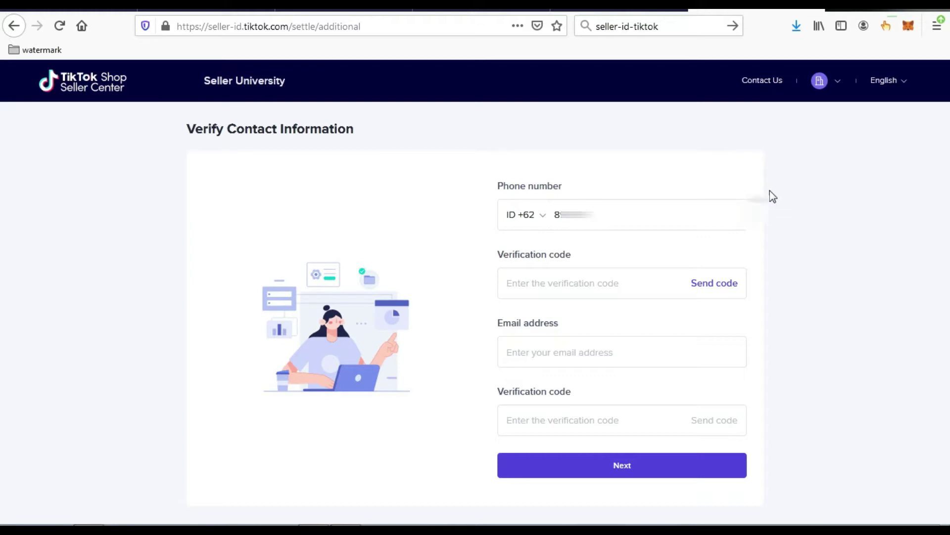
left_click(675, 292)
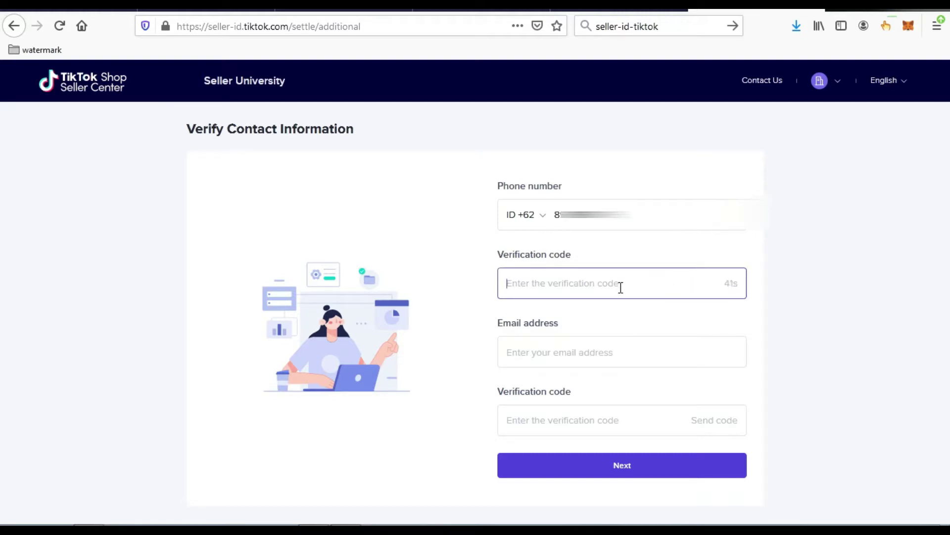
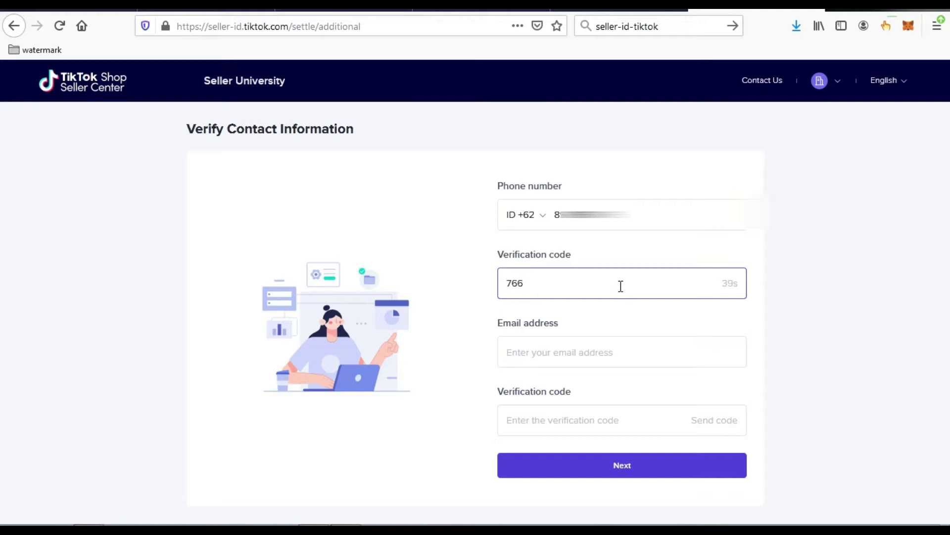
Enter the seller's e-mail address, request and enter its code, then submit
left_click(590, 348)
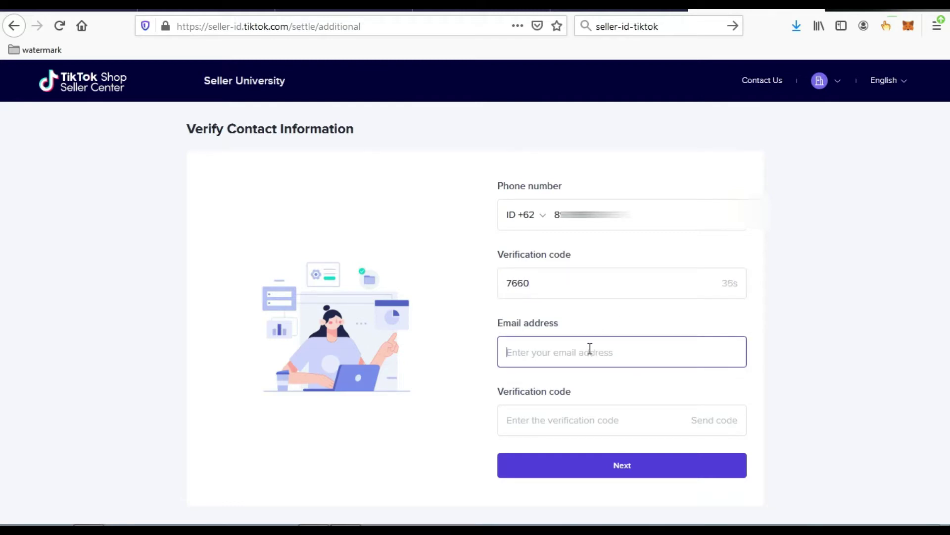
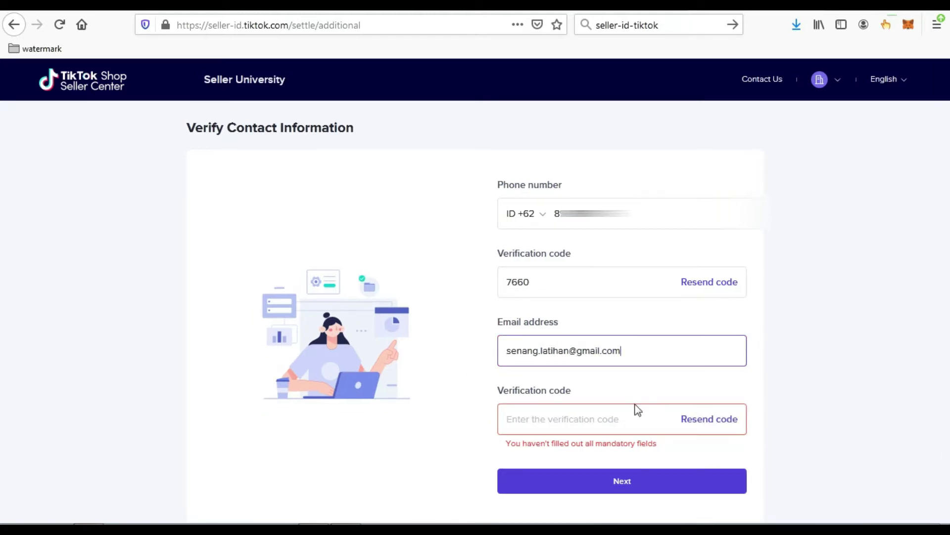
left_click(701, 419)
left_click(679, 421)
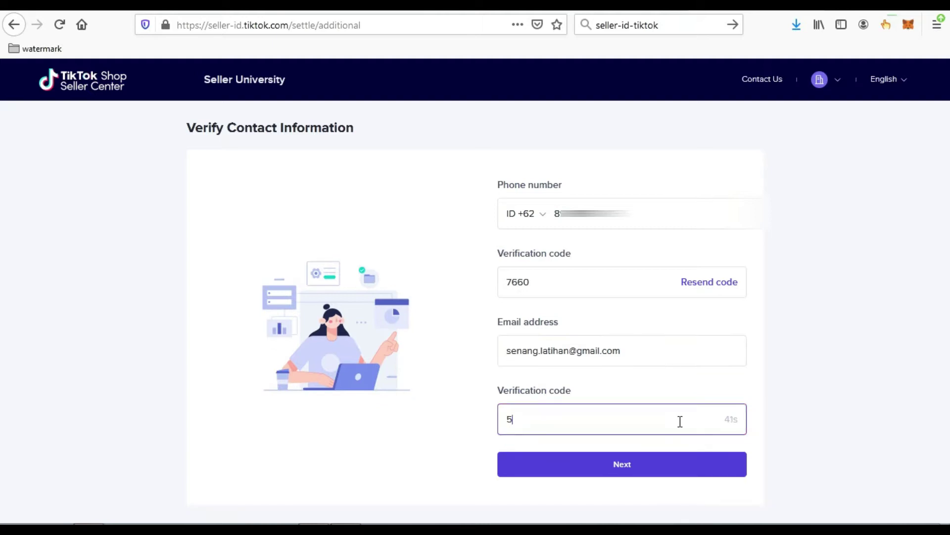
left_click(633, 466)
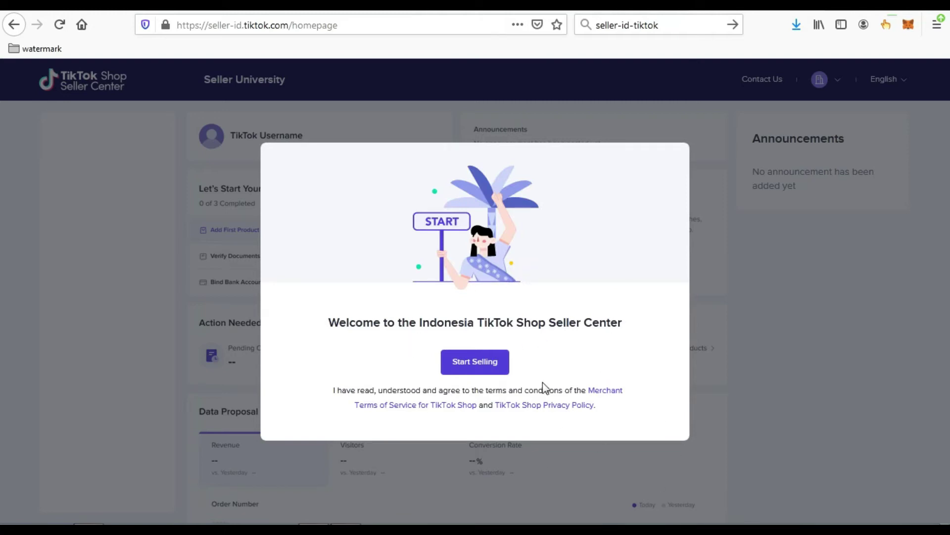
Accept the seller terms, dismiss the first-product tip, and start adding a product under Produk
left_click(476, 362)
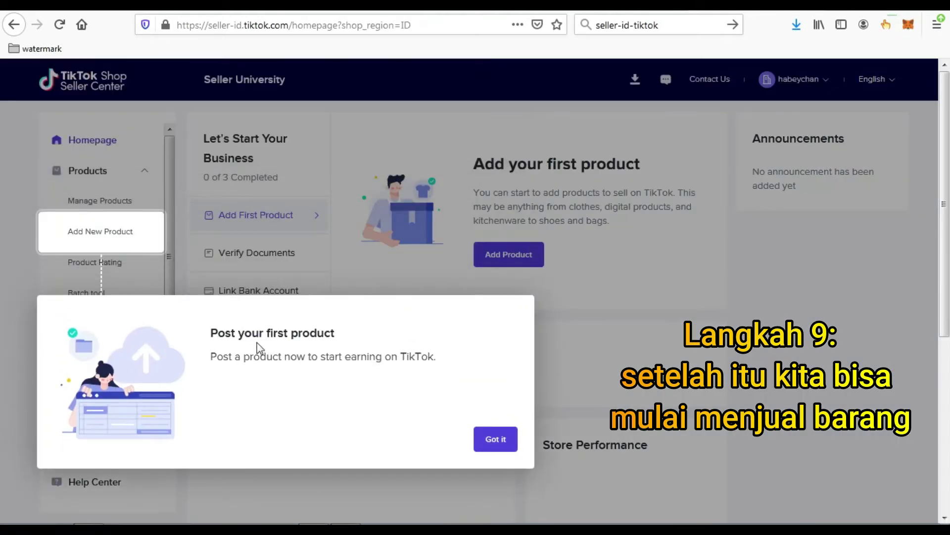
left_click(496, 439)
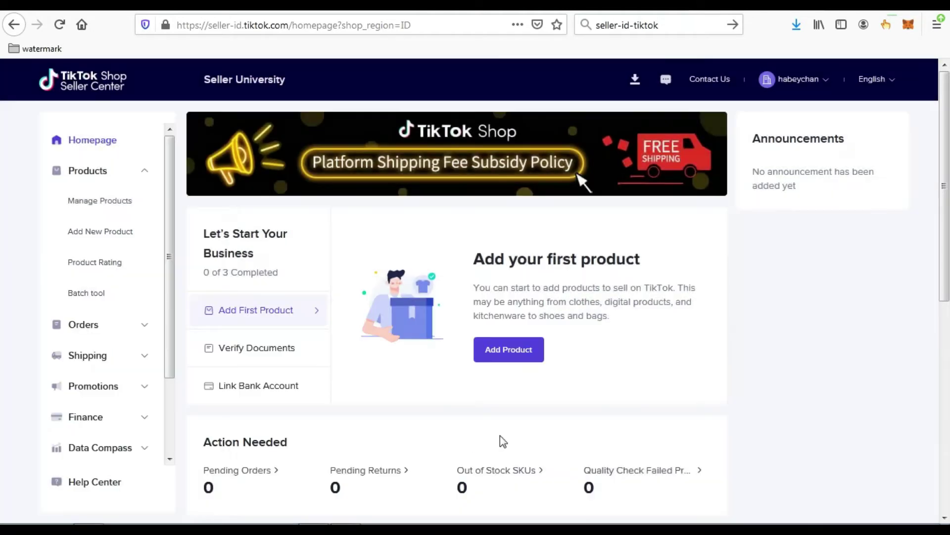
scroll(99, 222, "down", 2)
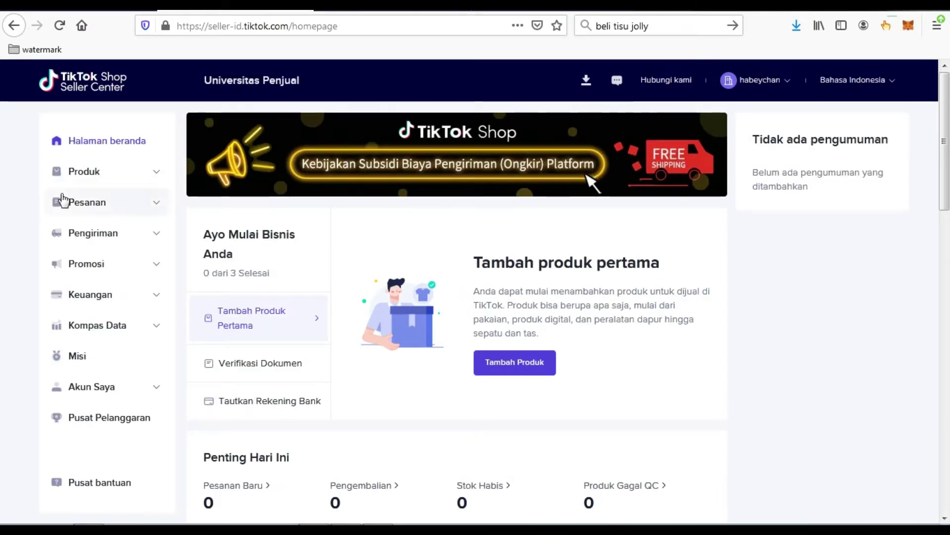
left_click(150, 176)
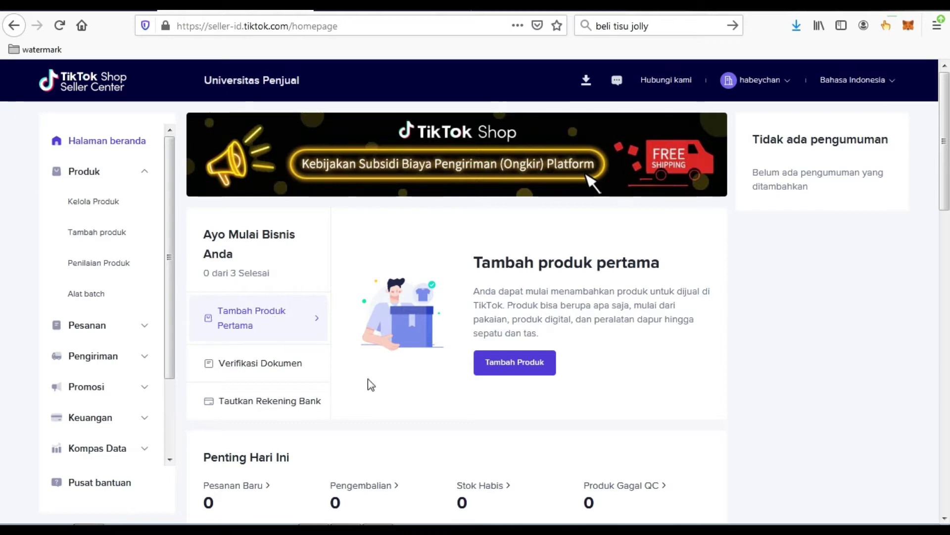
left_click(513, 372)
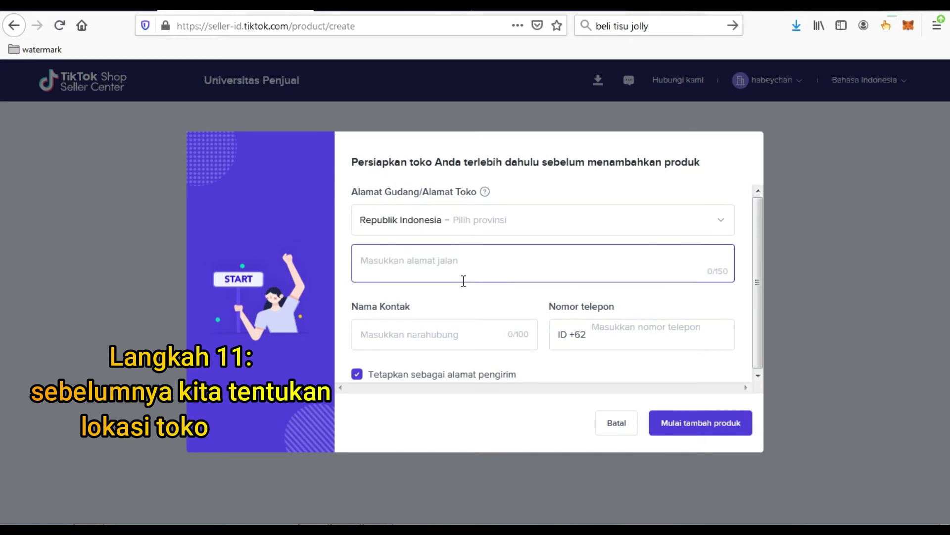
Set the warehouse region to Jawa Timur › Kabupaten Malang › Singosari › Pagentan
left_click(537, 226)
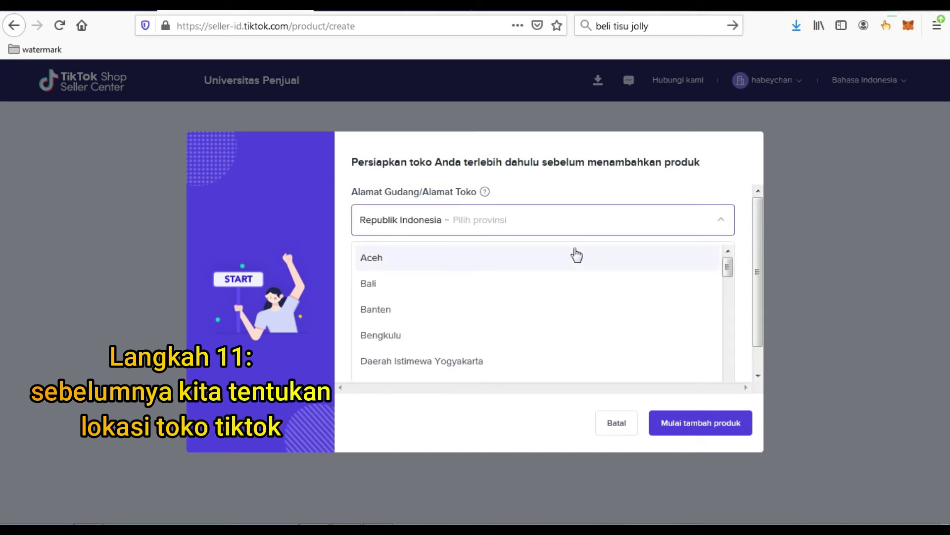
left_click(575, 224)
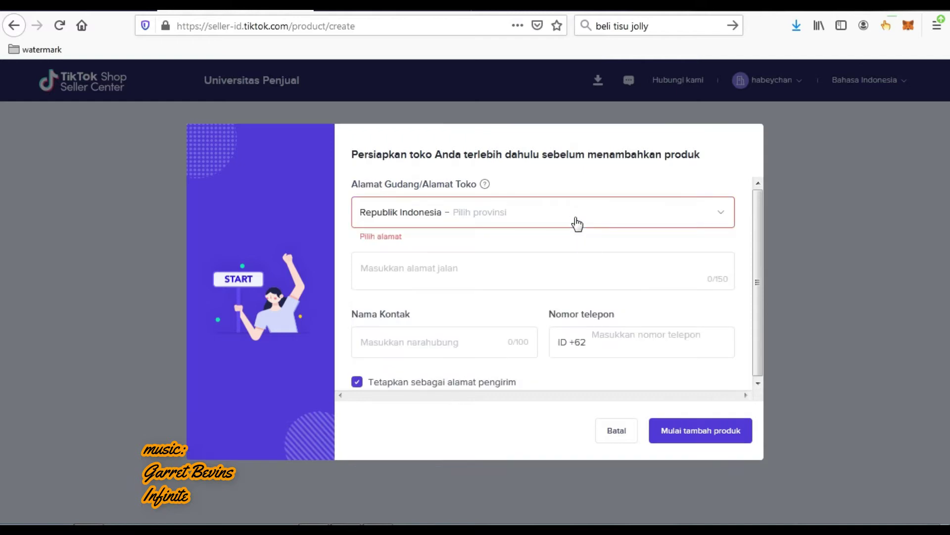
left_click(576, 224)
left_click_drag(726, 263, 728, 294)
left_click(433, 354)
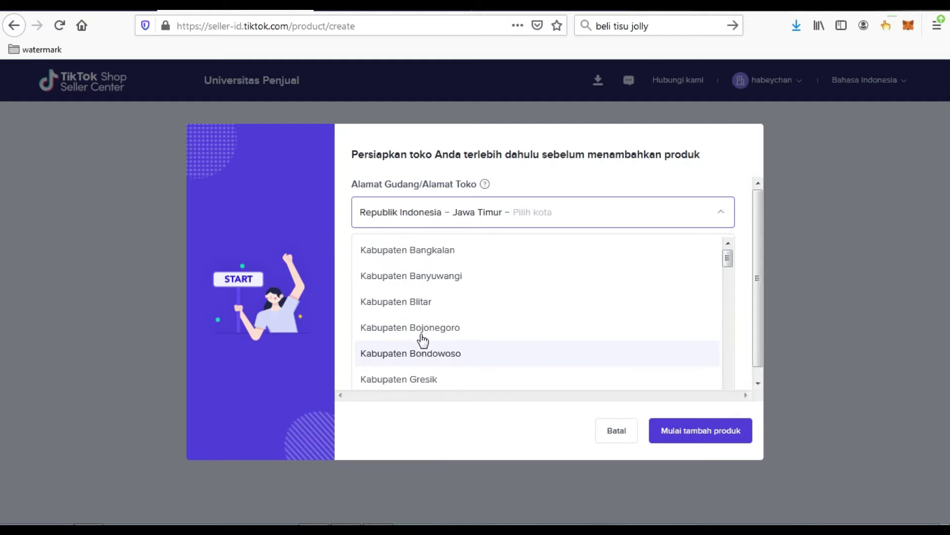
left_click_drag(726, 260, 732, 295)
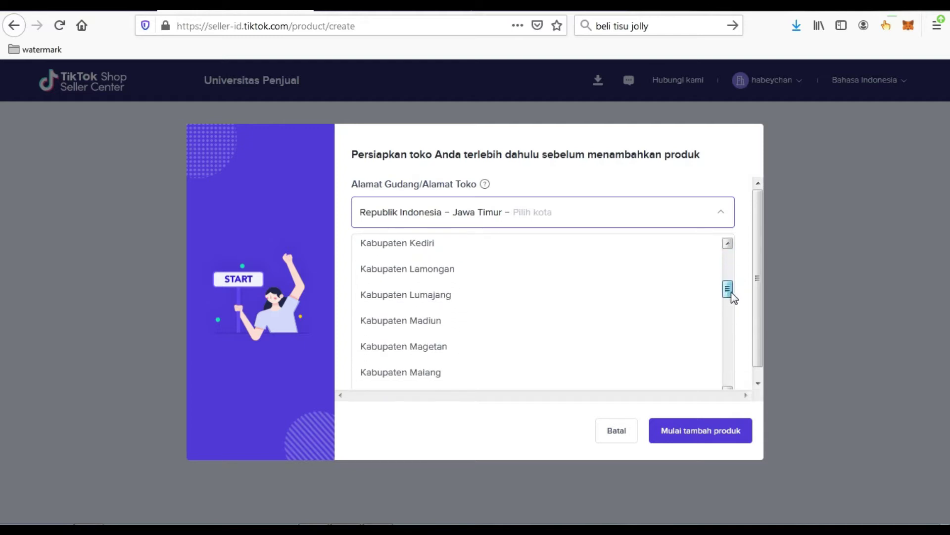
left_click(420, 373)
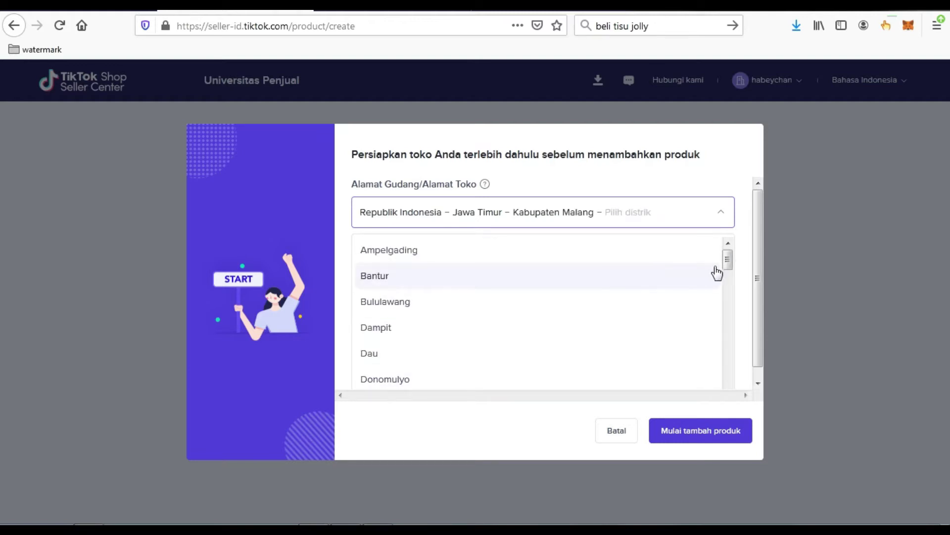
left_click_drag(727, 264, 740, 354)
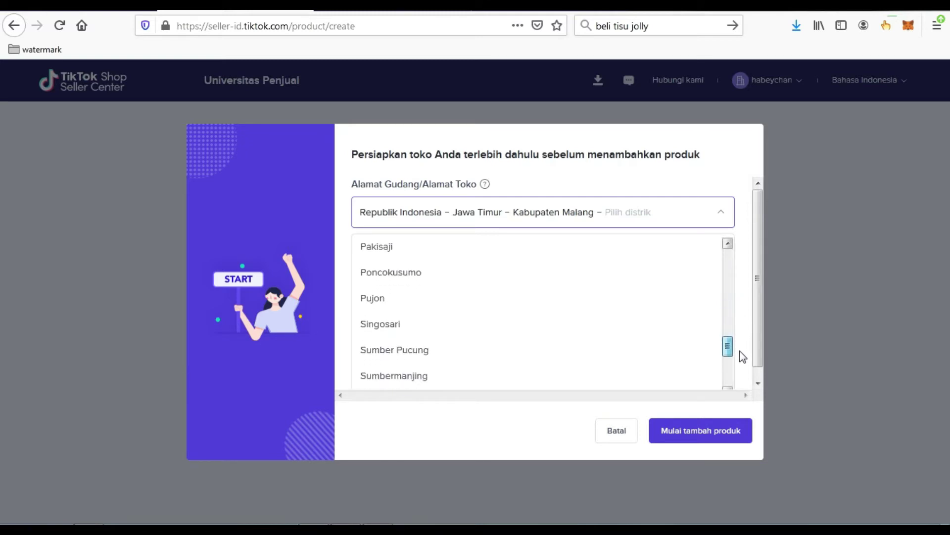
left_click(373, 325)
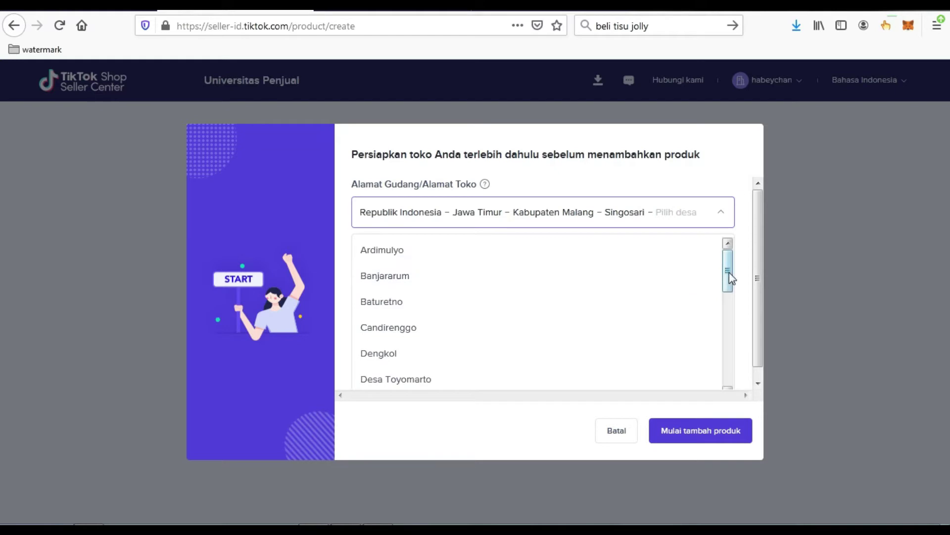
left_click_drag(728, 273, 728, 322)
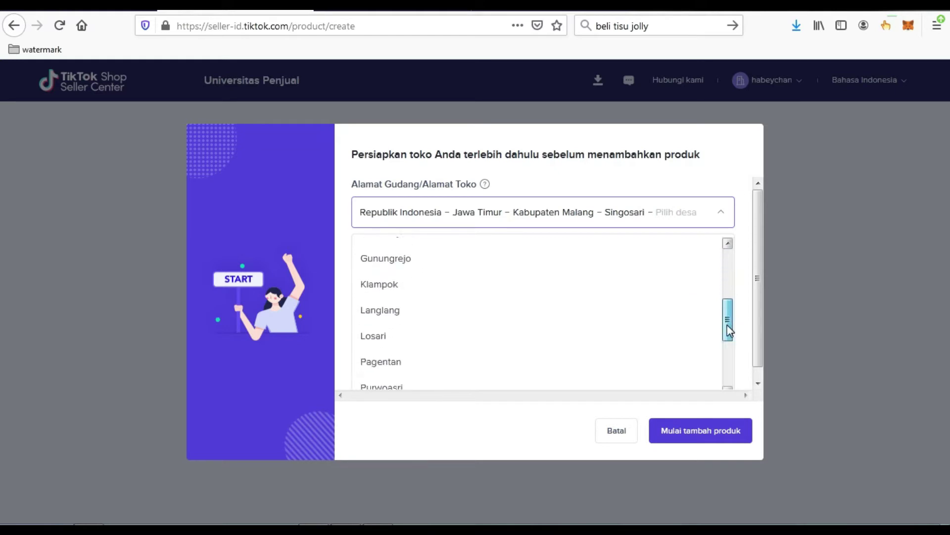
left_click(396, 358)
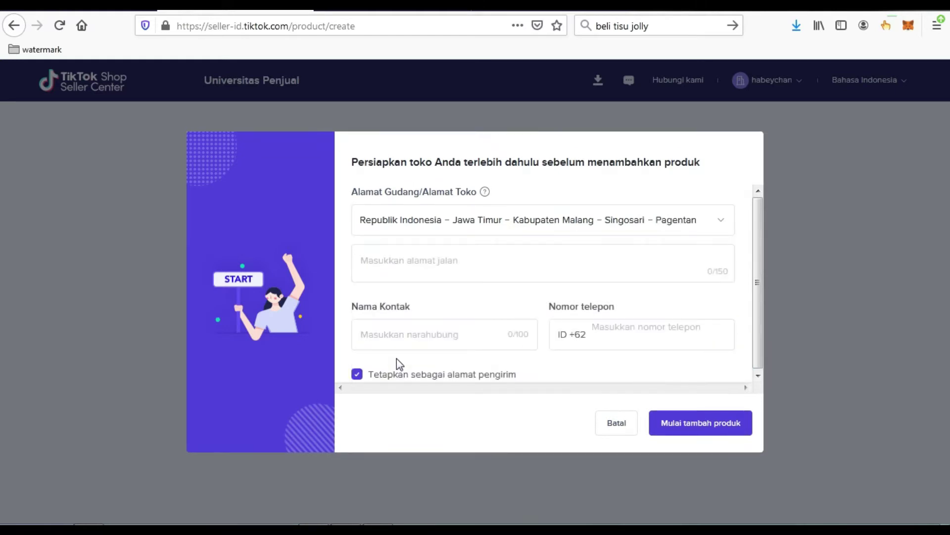
left_click(451, 266)
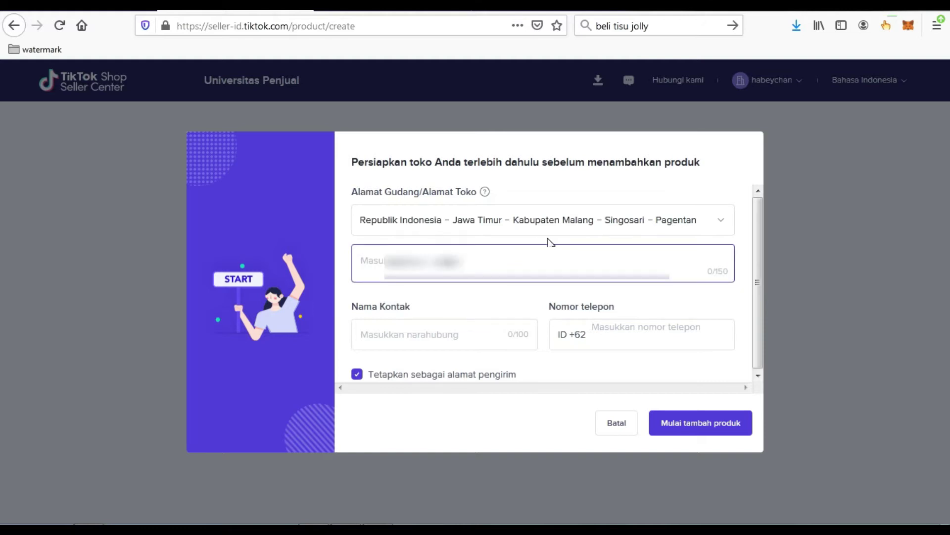
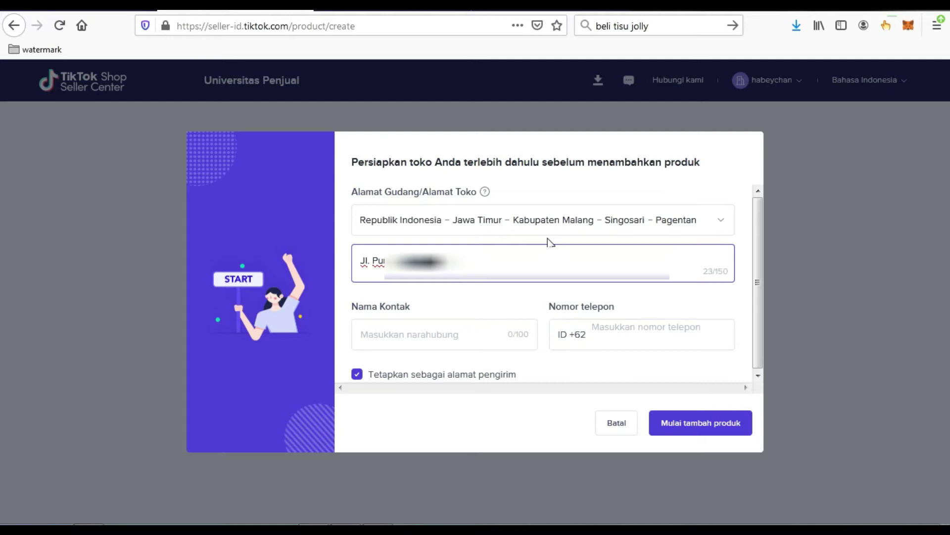
Fill in the warehouse street address, the contact's full name and phone number, then confirm
left_click(463, 330)
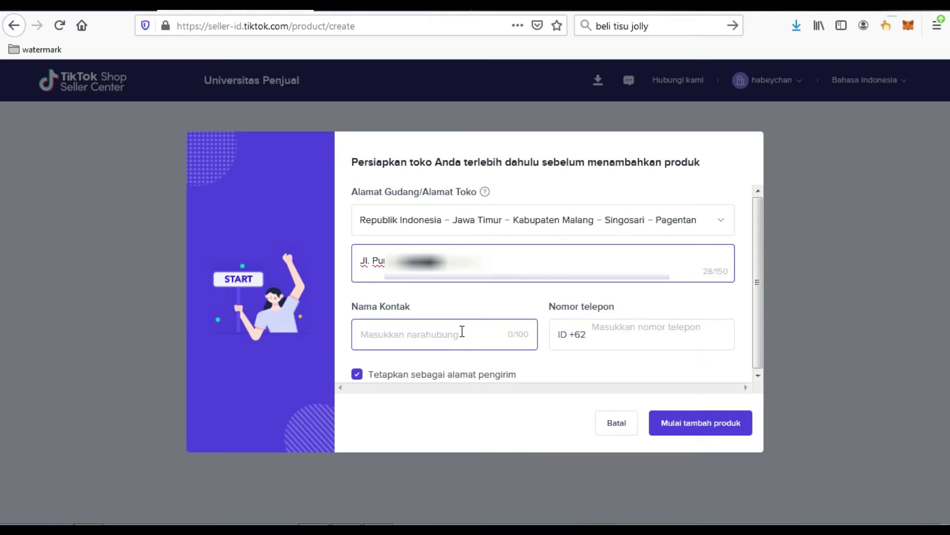
type("Salsabila")
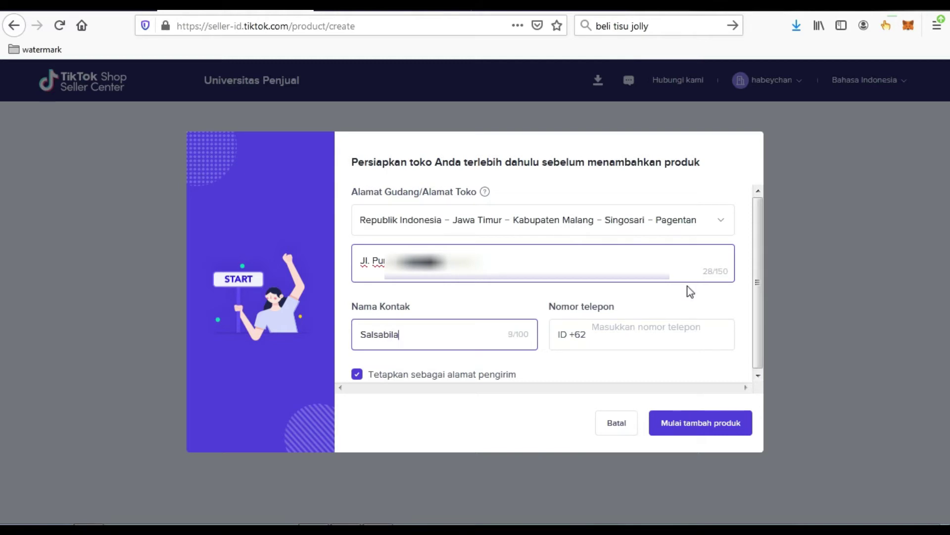
left_click(653, 332)
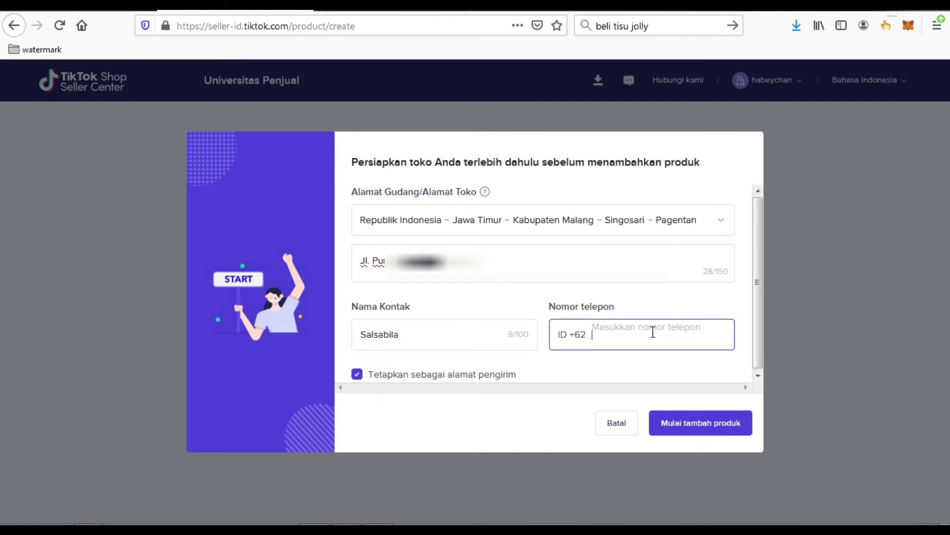
type("8")
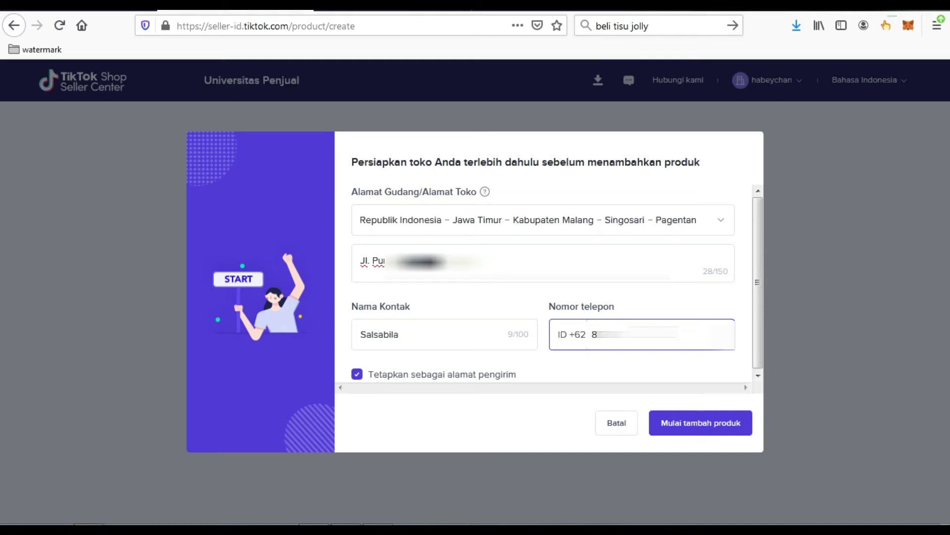
type("12")
left_click(532, 351)
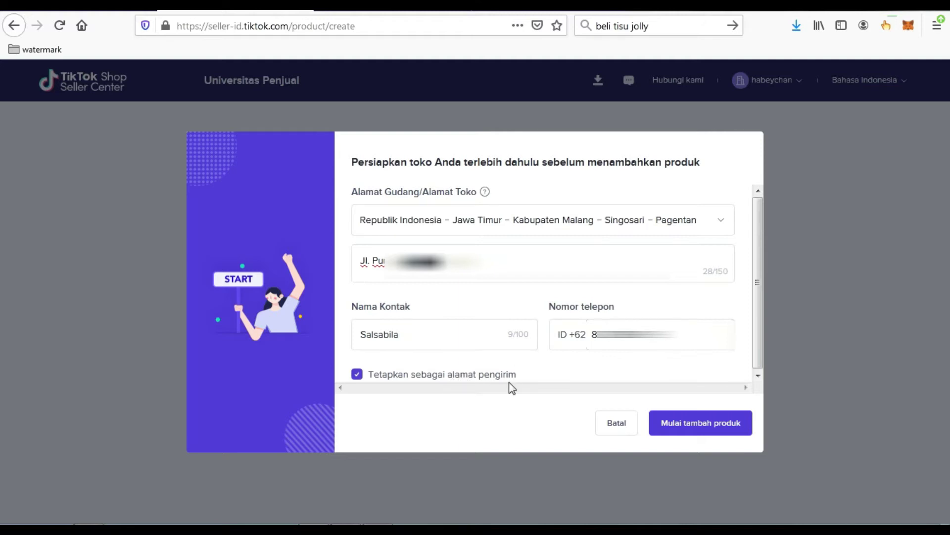
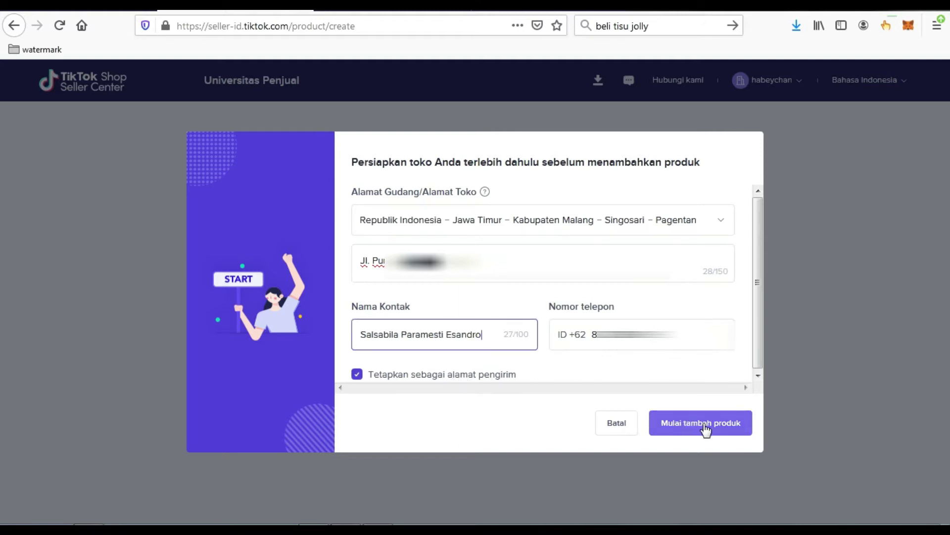
left_click(742, 429)
Confirm the store address and name the new product 'Tisu'
left_click(743, 429)
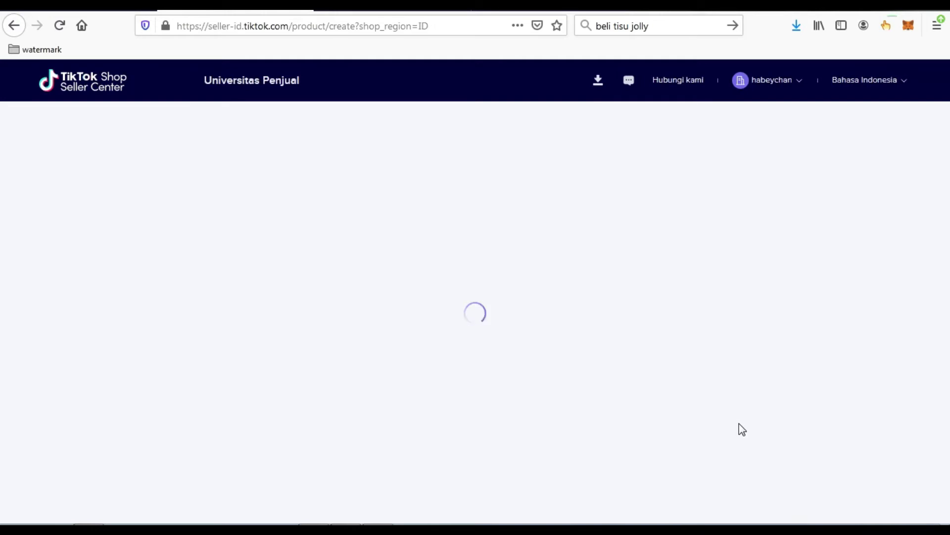
left_click(157, 241)
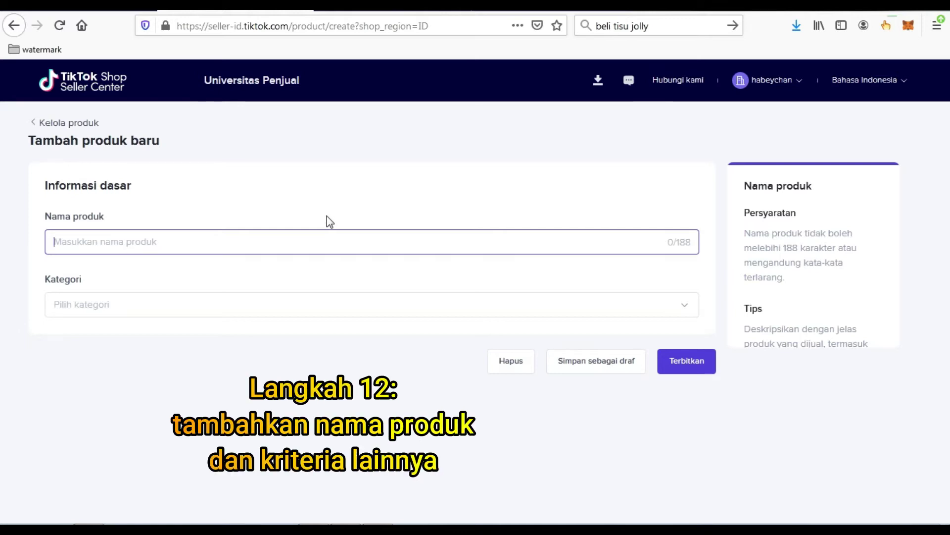
type("Tisu")
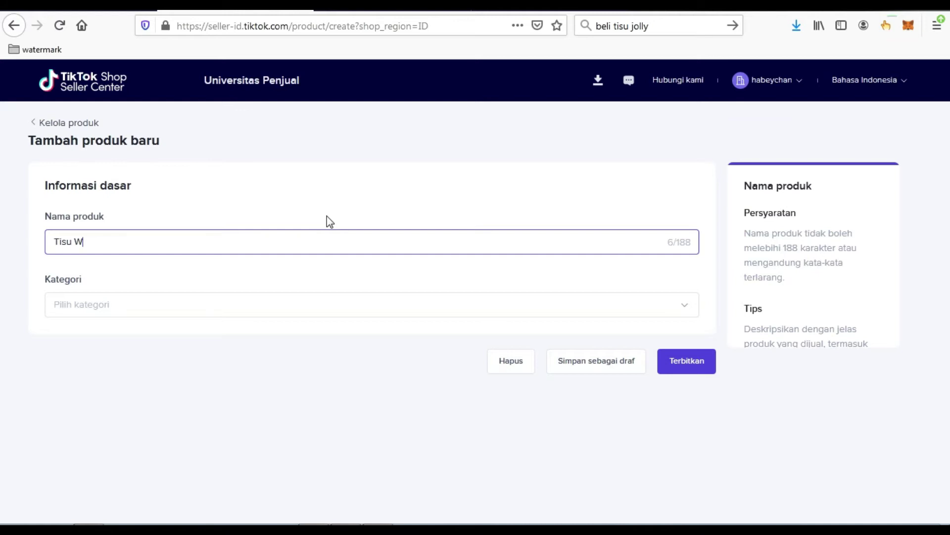
left_click(679, 307)
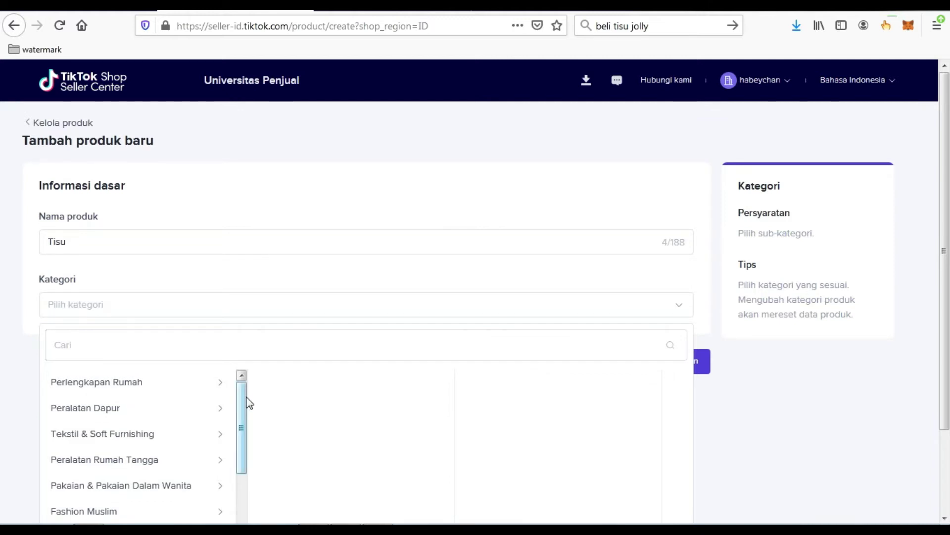
Choose Perlengkapan Rumah › Pembersih Rumah › Tissue Toilet & Dapur as the category
mouse_move(241, 402)
left_mouse_down()
mouse_move(240, 524)
mouse_move(233, 393)
left_mouse_up()
left_click(221, 390)
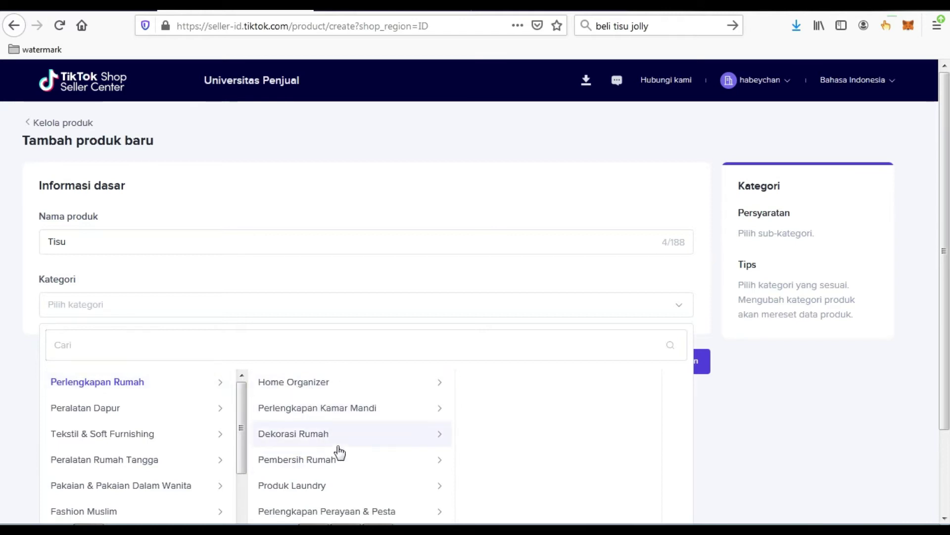
left_click(378, 460)
scroll(418, 369, "down", 3)
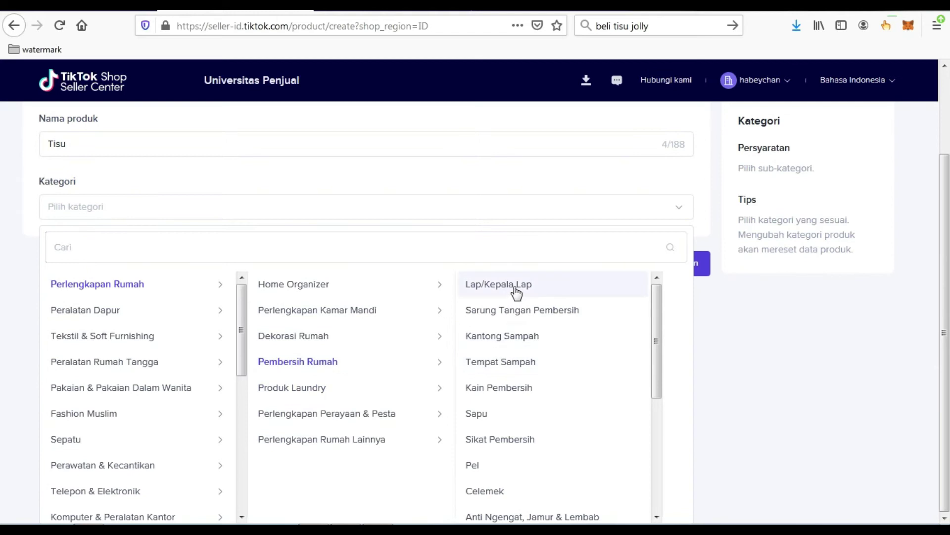
scroll(584, 368, "down", 4)
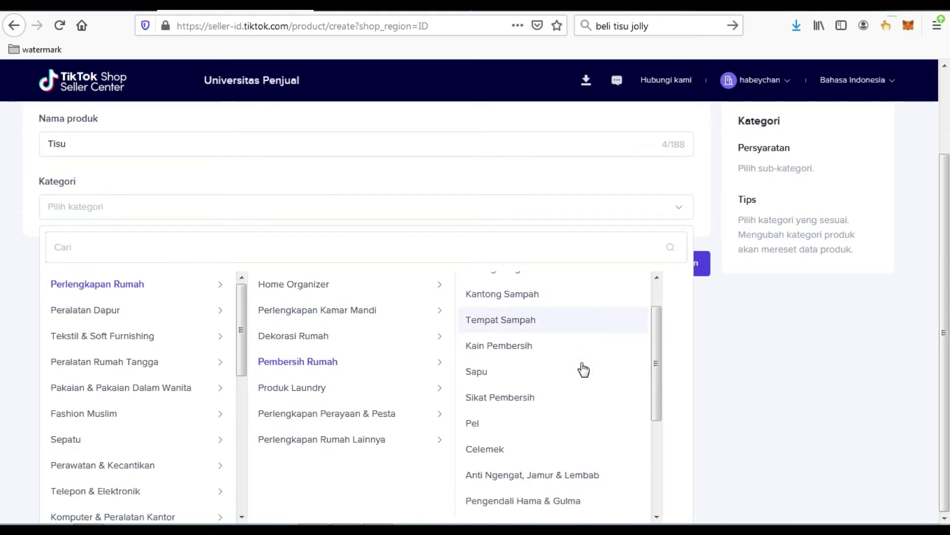
scroll(584, 369, "down", 1)
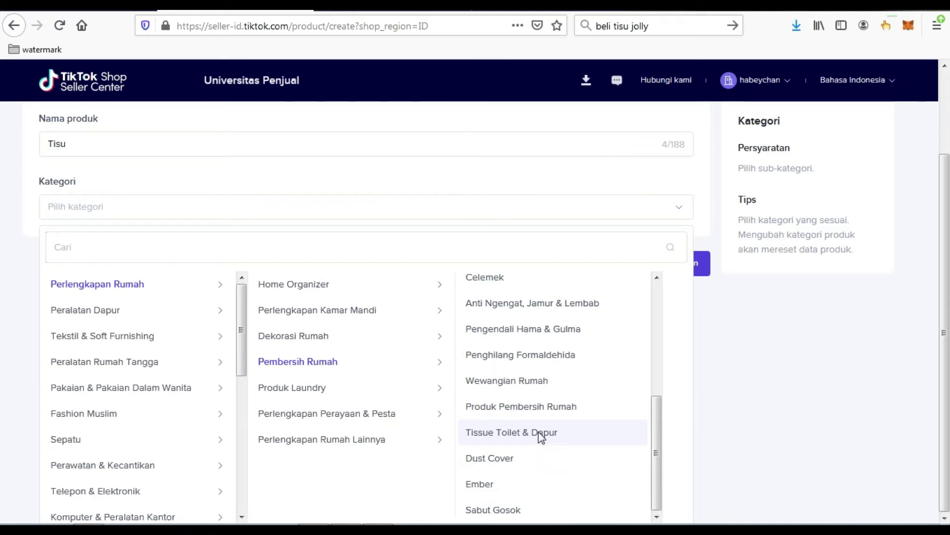
left_click(540, 438)
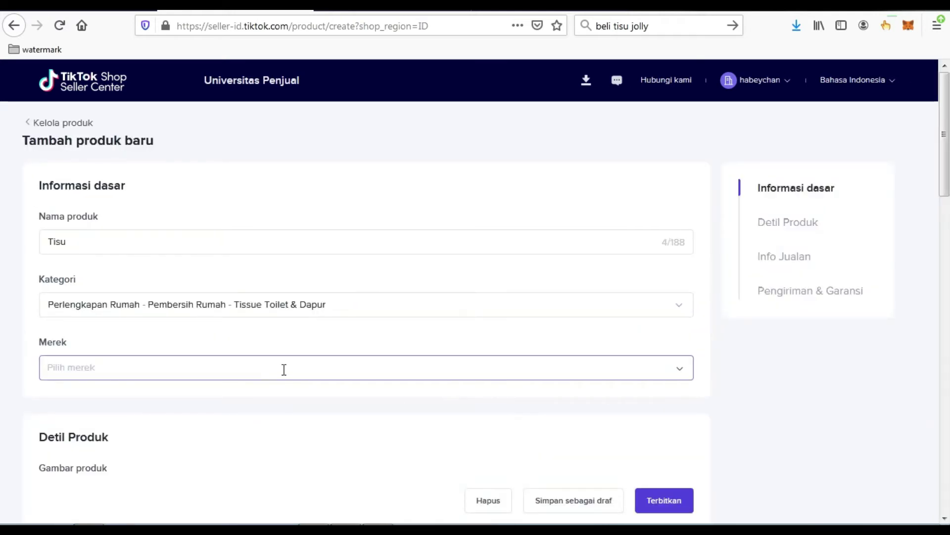
Filter the brand list with 'joll' and select JOLLY
left_click(340, 368)
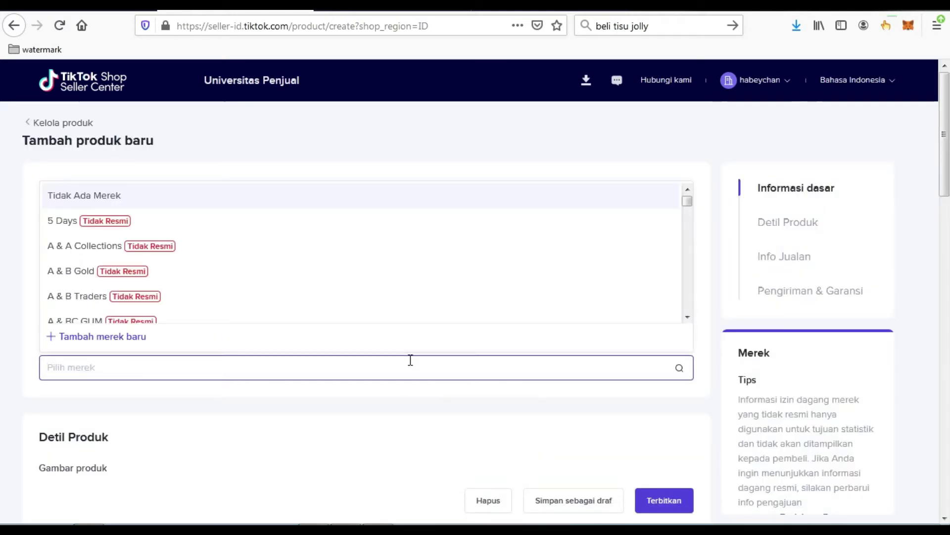
type("jol")
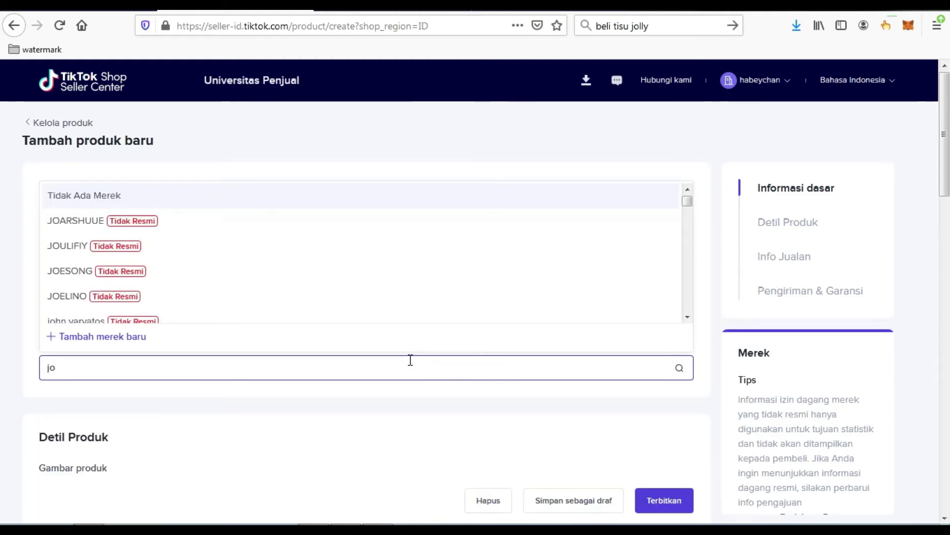
type("l")
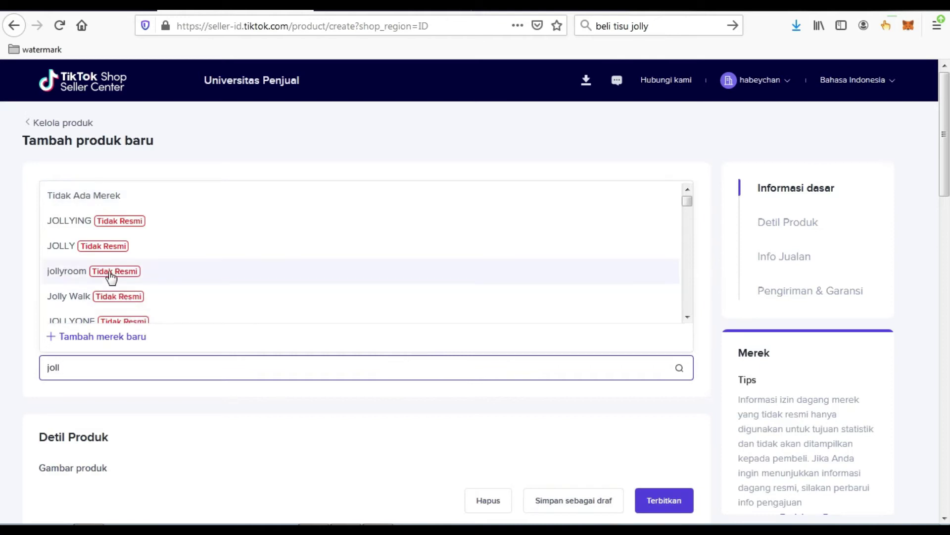
left_click(69, 246)
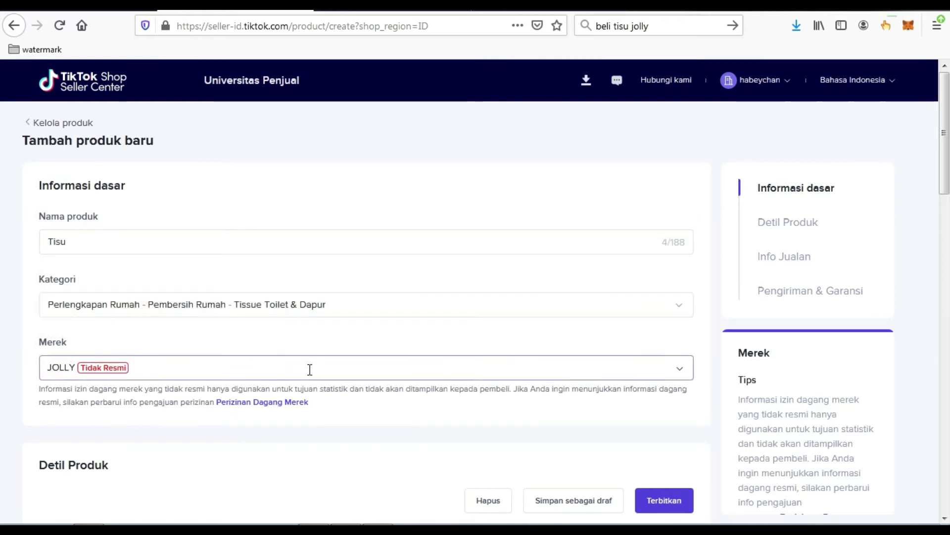
scroll(461, 389, "down", 4)
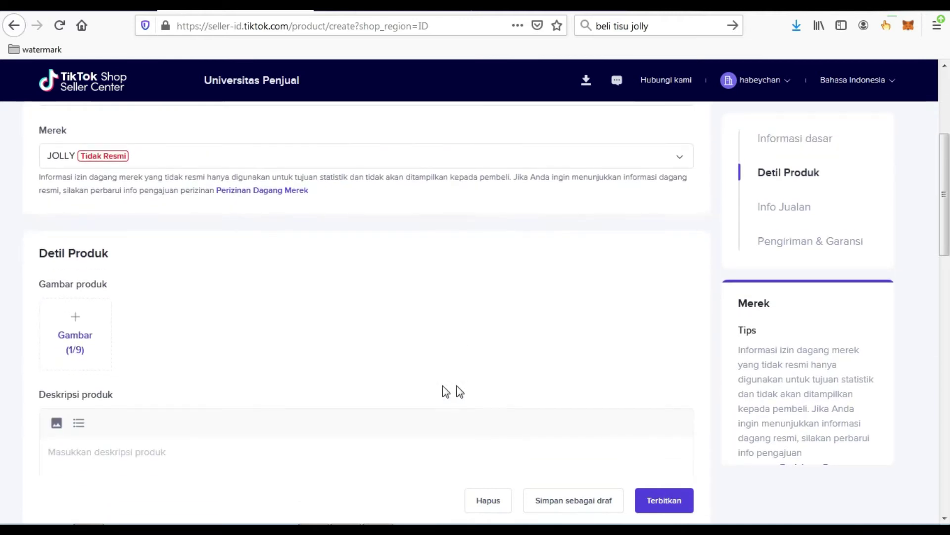
Upload Tisu-Jolly-2022-02-12 at 13.45.07 from G: 02-SalferShop › Produk › Tisu as a product image
mouse_move(75, 322)
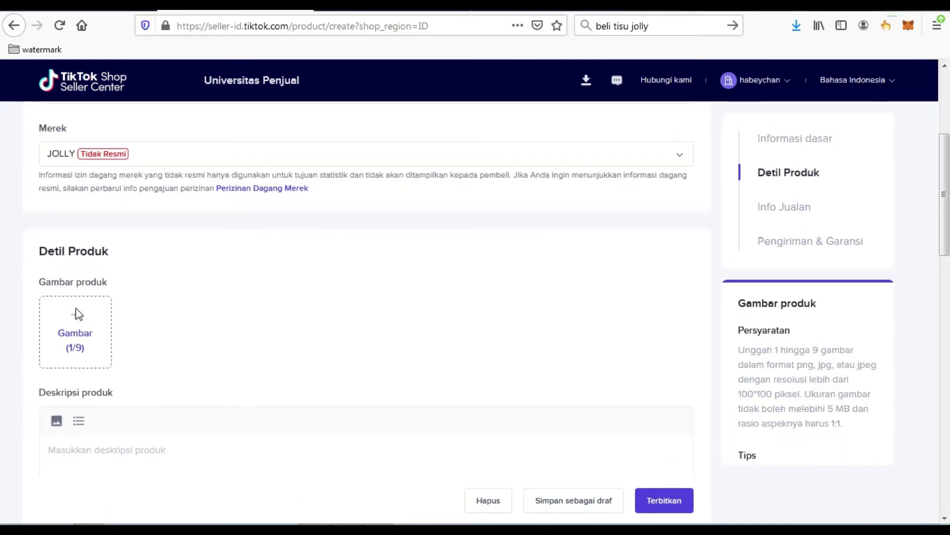
left_click(77, 304)
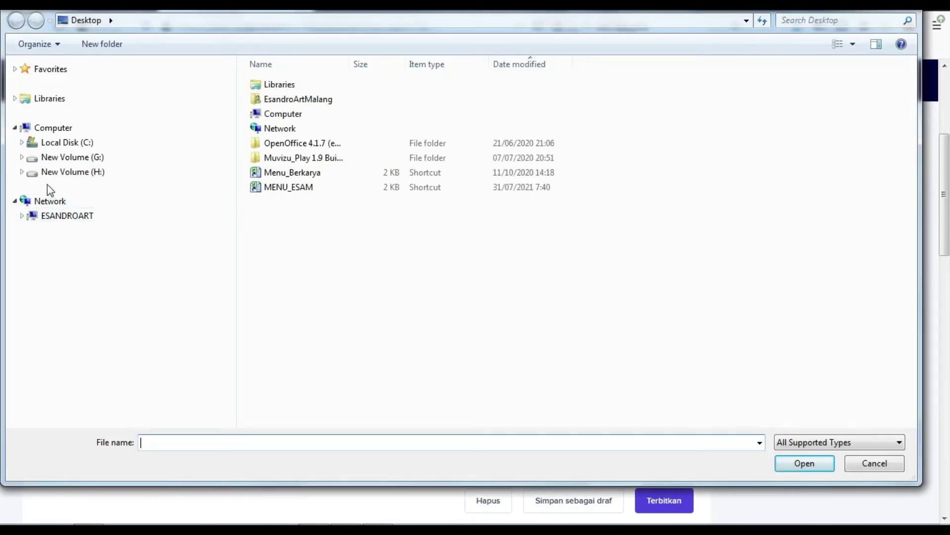
left_click(22, 158)
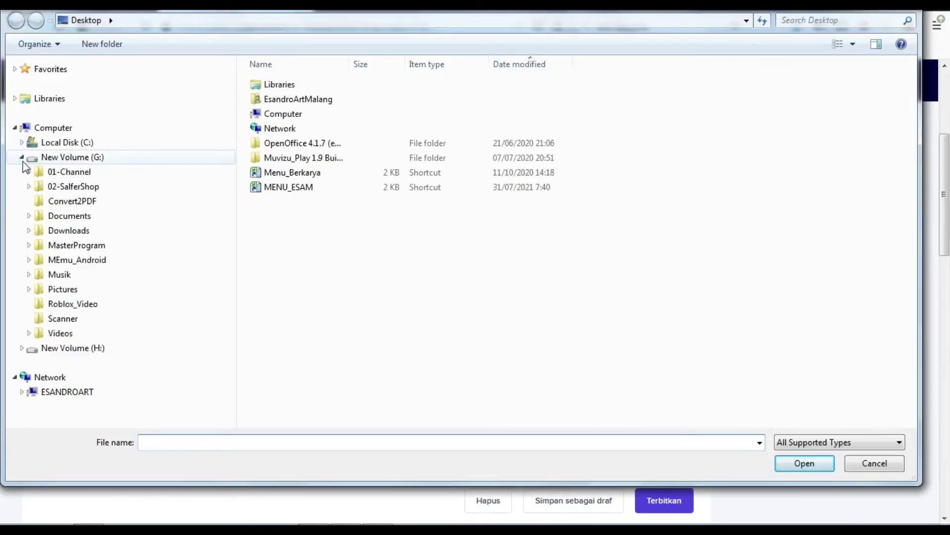
left_click(29, 186)
left_click(54, 202)
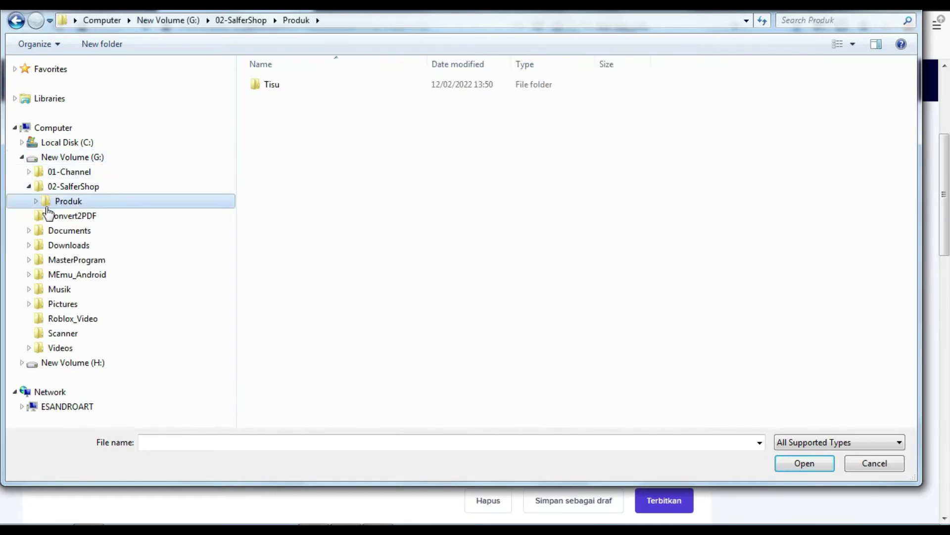
left_click(36, 201)
left_click(102, 218)
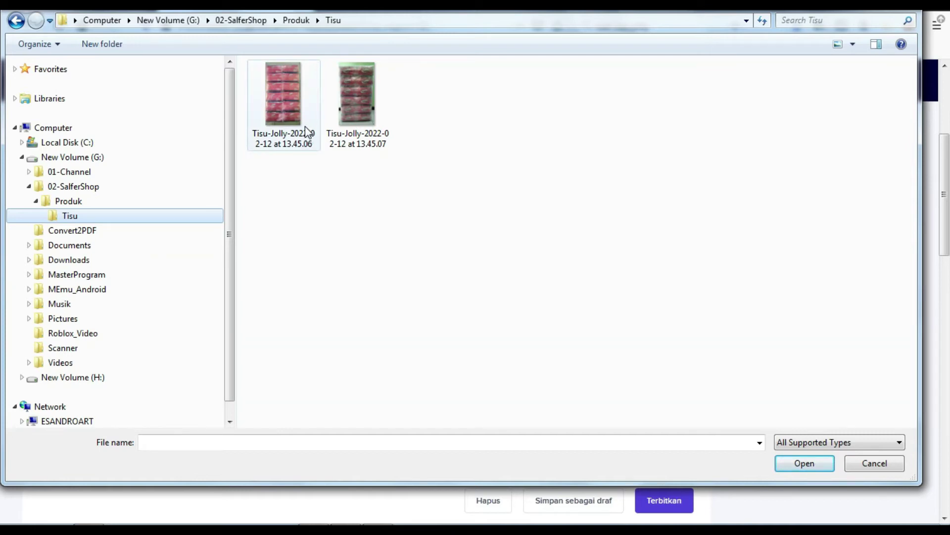
double_click(355, 130)
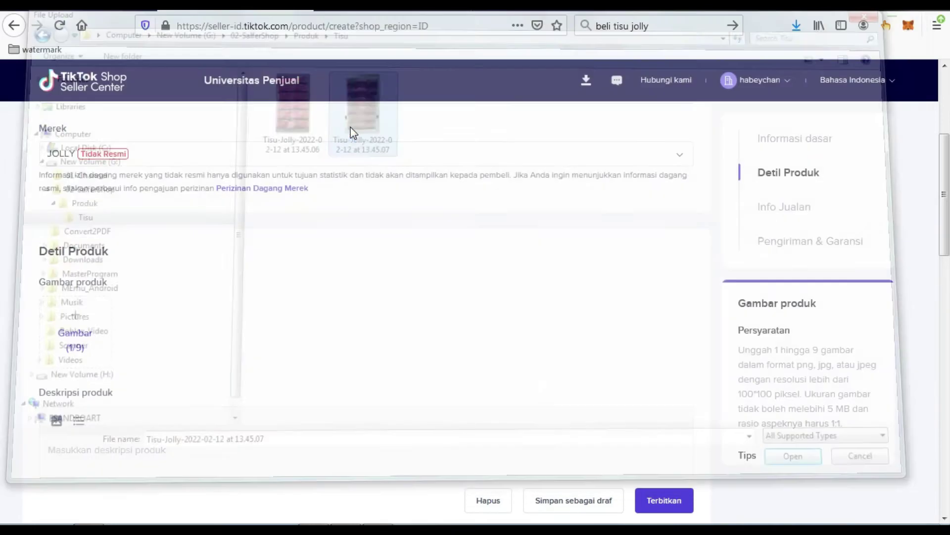
Crop the first Tisu-Jolly photo and upload it as the main product image
mouse_move(534, 349)
left_mouse_down()
mouse_move(515, 341)
mouse_move(540, 360)
left_mouse_up()
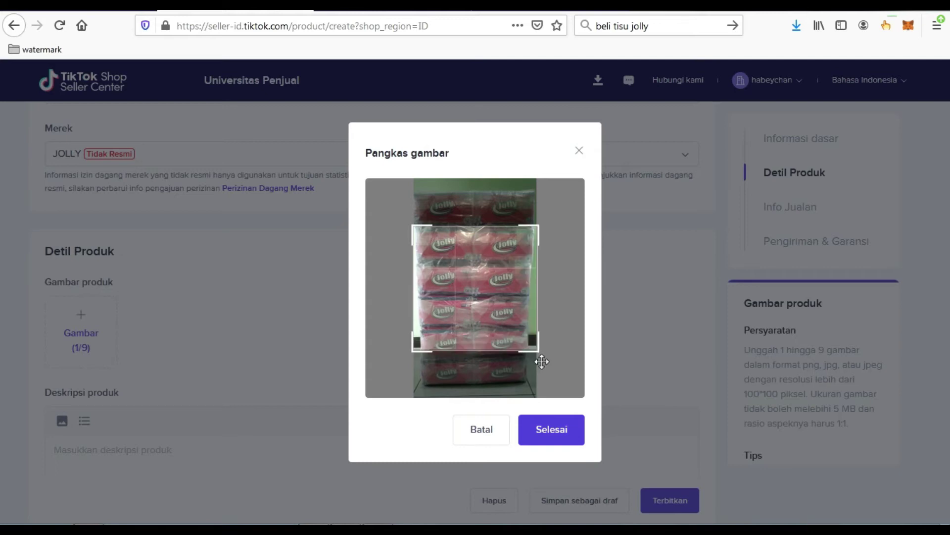
left_click_drag(502, 208, 482, 207)
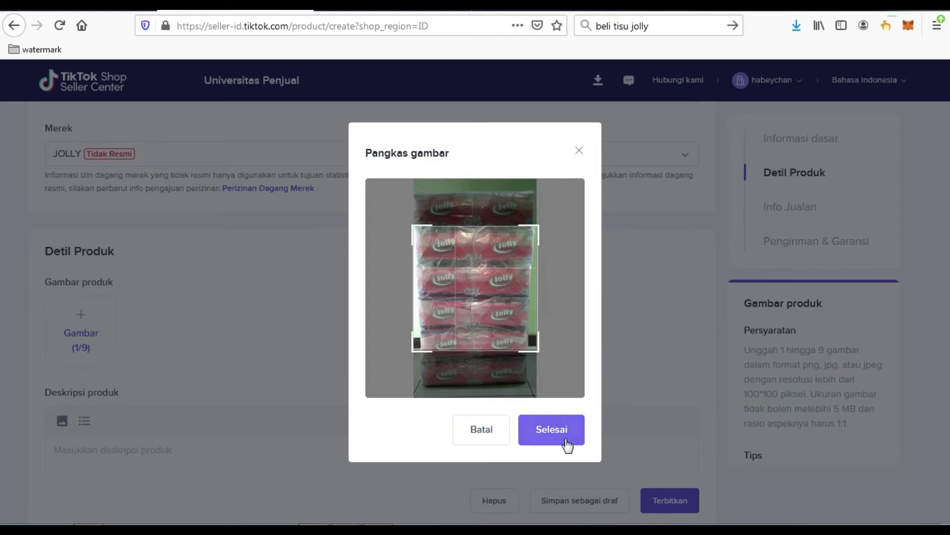
left_click(564, 439)
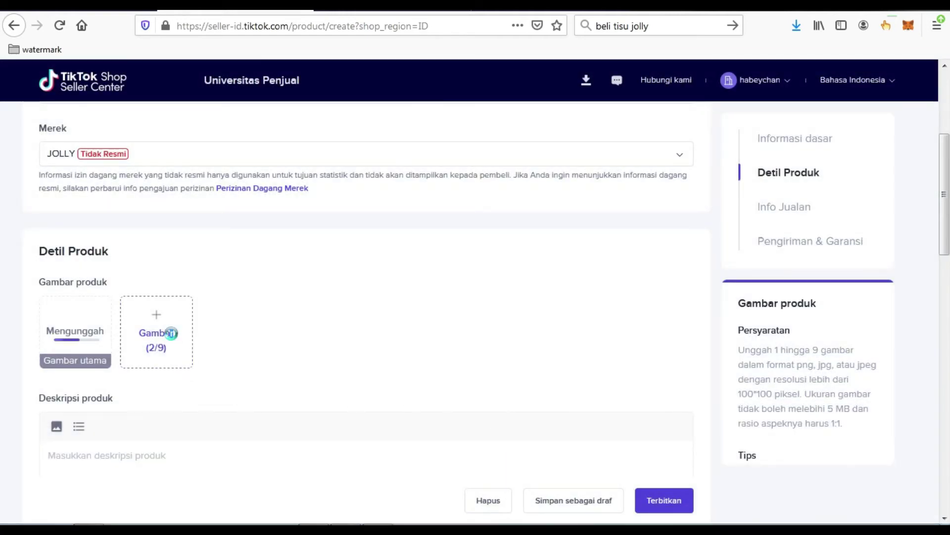
Add a second Tisu-Jolly photo as a product image, adjusting its crop before uploading
left_click(168, 334)
left_click(291, 111)
double_click(291, 112)
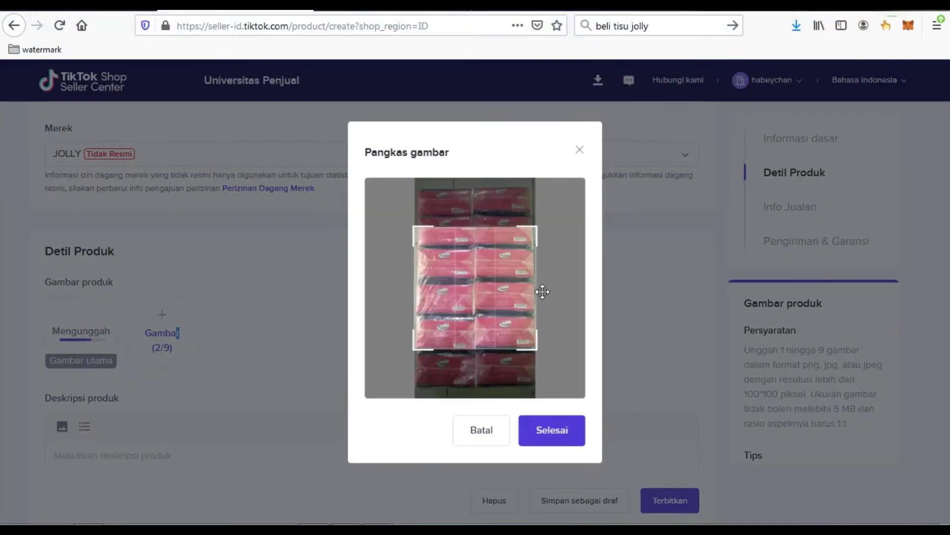
left_click_drag(516, 314, 514, 324)
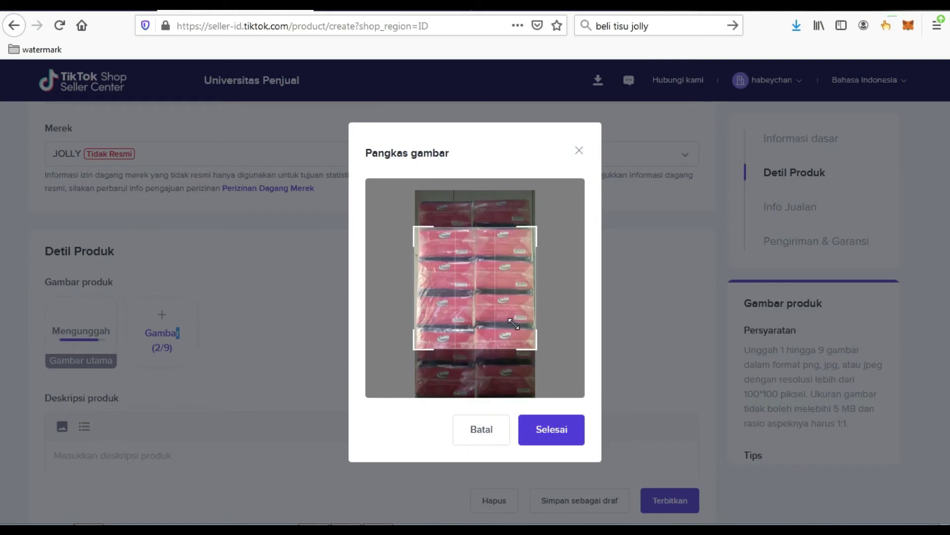
left_click(560, 428)
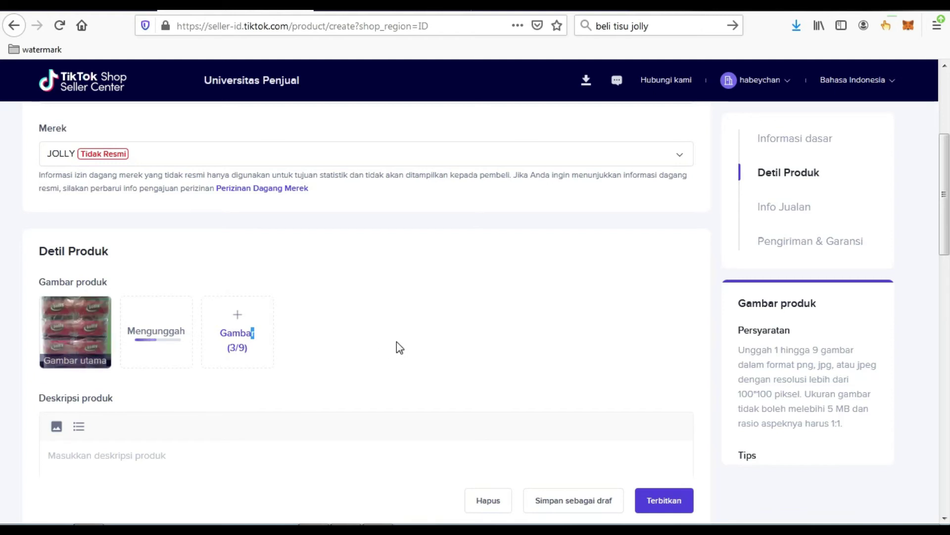
Write 'Tisu Jolly 2ply/250 sheets' in the Deskripsi produk editor
scroll(389, 346, "down", 5)
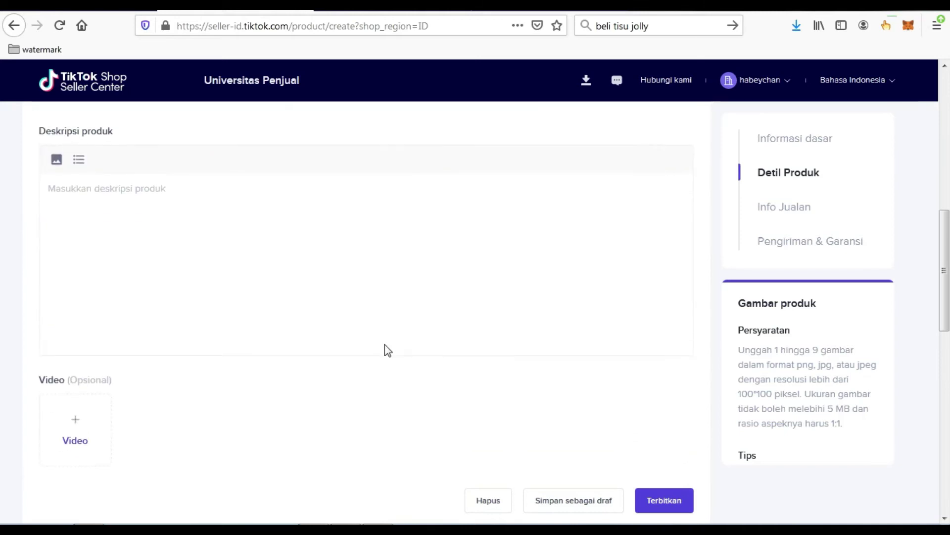
scroll(385, 345, "up", 1)
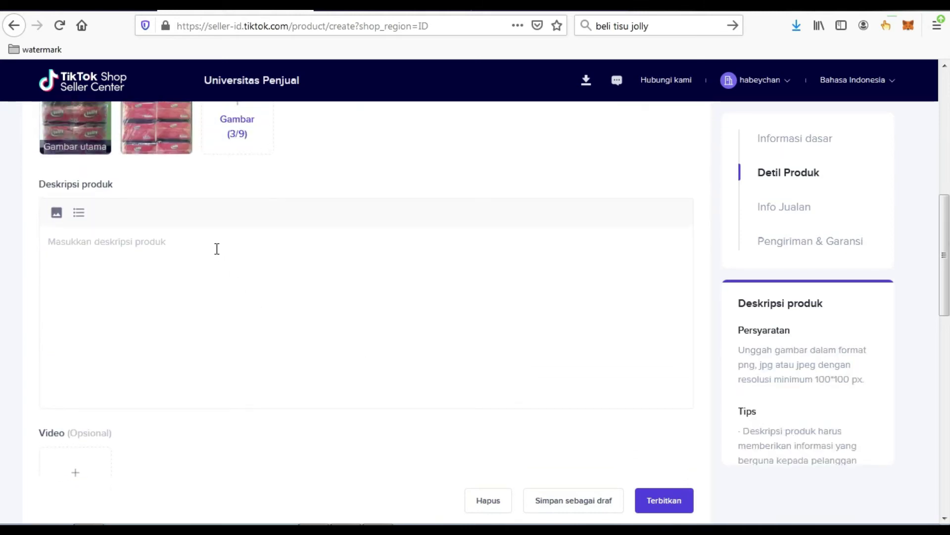
left_click(217, 249)
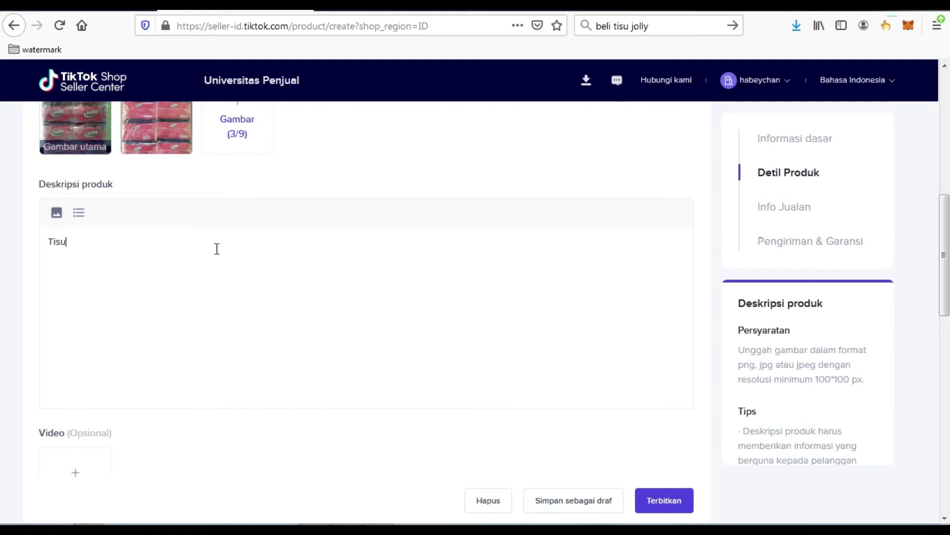
type("Tisu Jolly 2ply/250 shee")
type("ts")
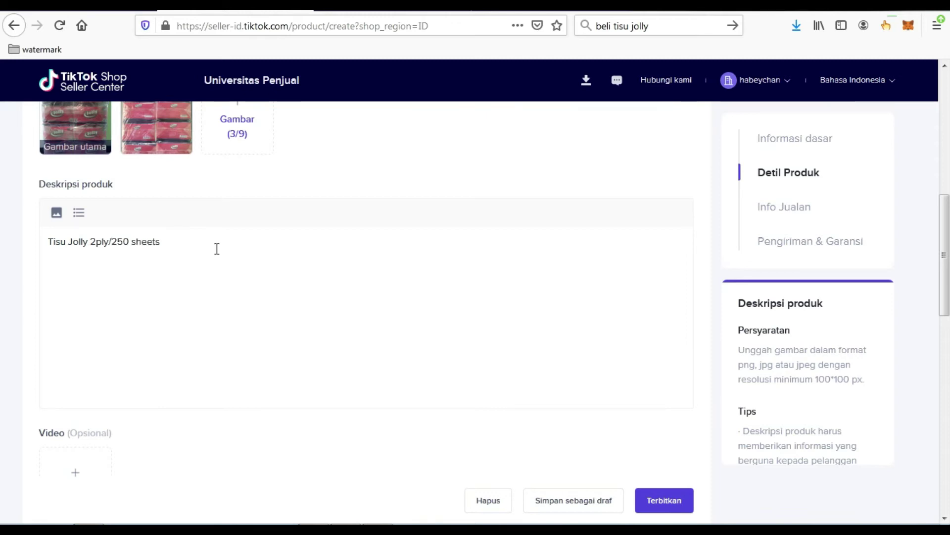
scroll(217, 249, "down", 3)
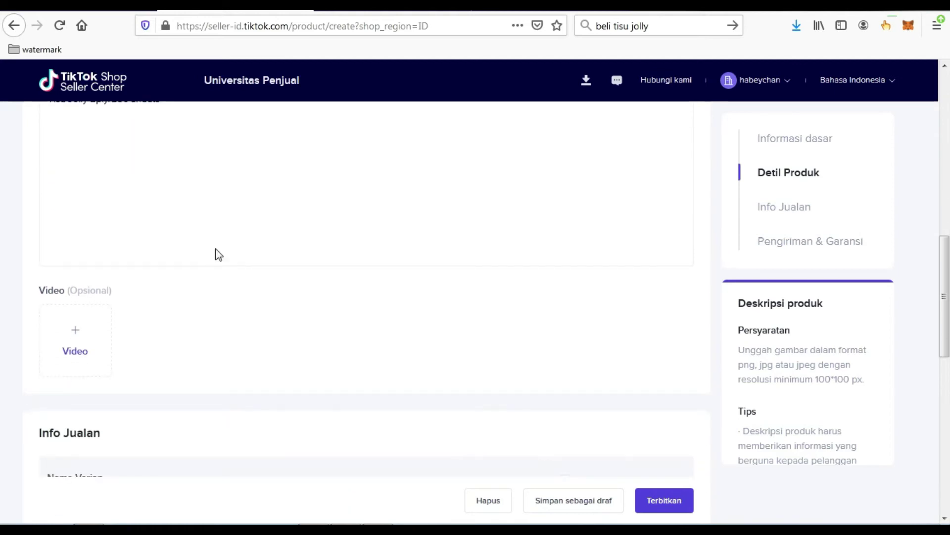
scroll(217, 253, "down", 4)
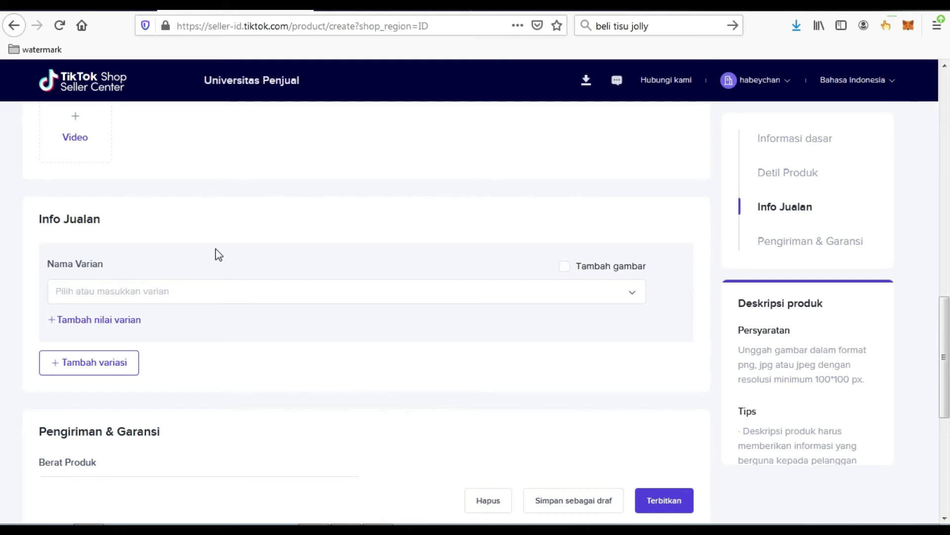
Enter 120 in the Berat Produk field under Pengiriman & Garansi
scroll(178, 296, "down", 4)
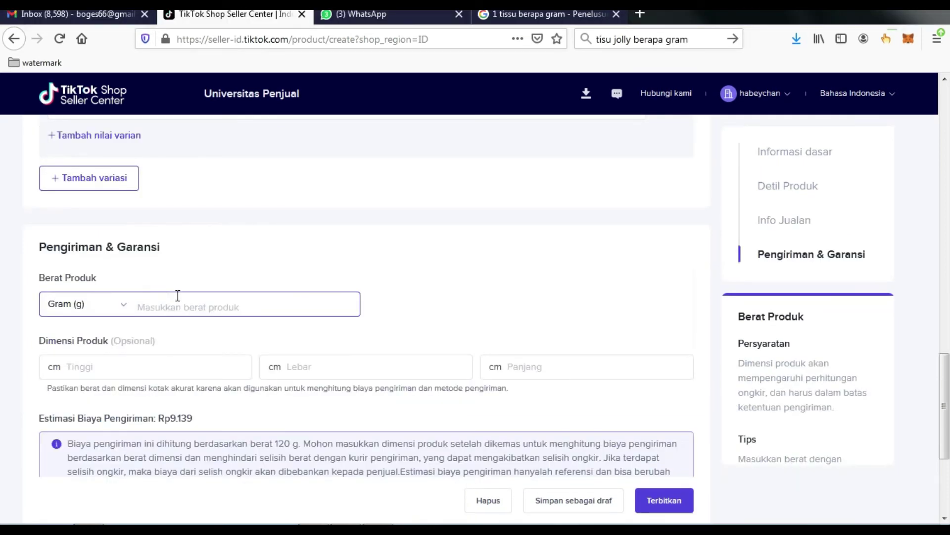
type("1")
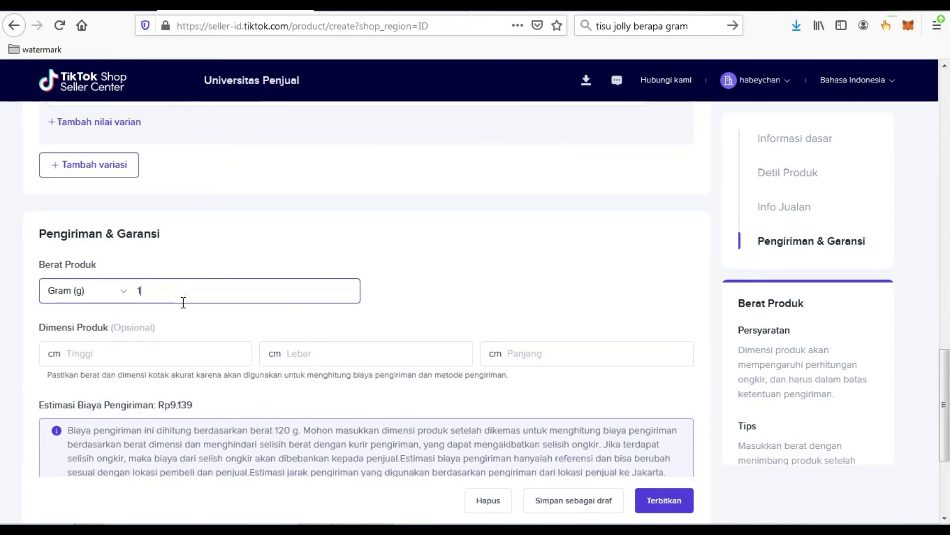
type("20")
scroll(182, 303, "down", 2)
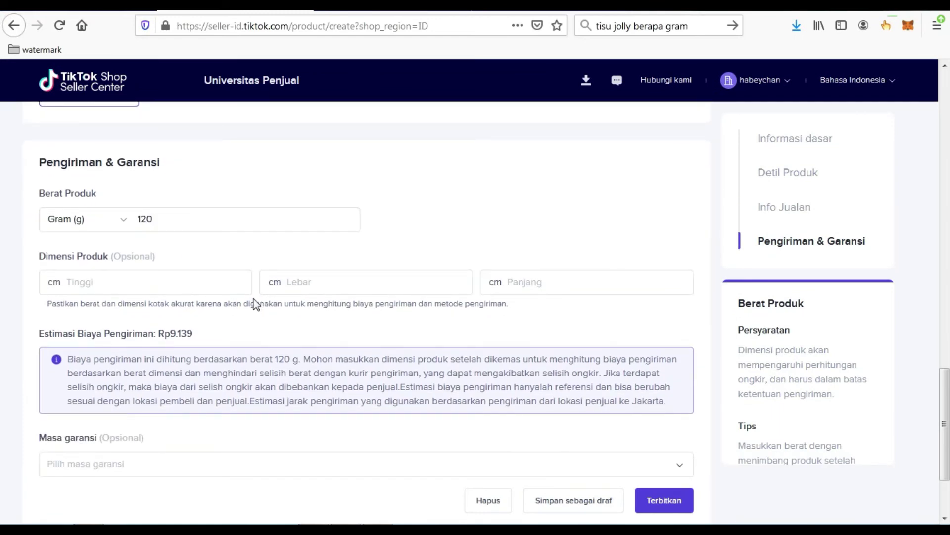
scroll(255, 303, "down", 3)
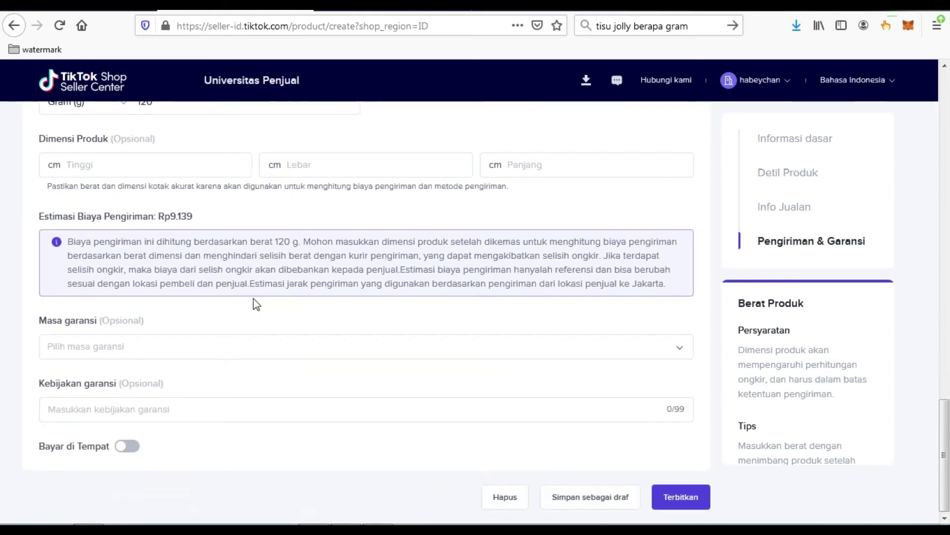
Scroll the product form up and back down to reach the Info Jualan variation section
scroll(256, 303, "up", 12)
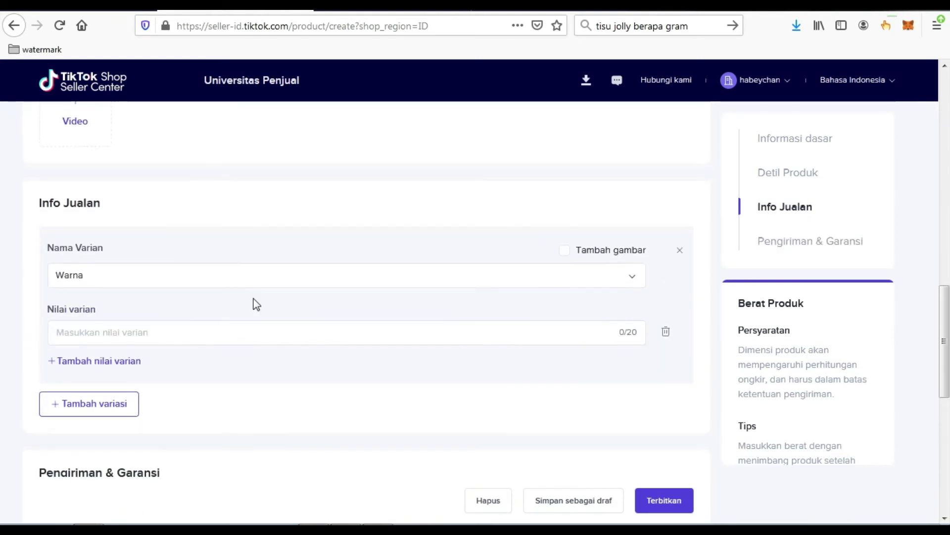
scroll(256, 303, "up", 2)
scroll(256, 302, "up", 10)
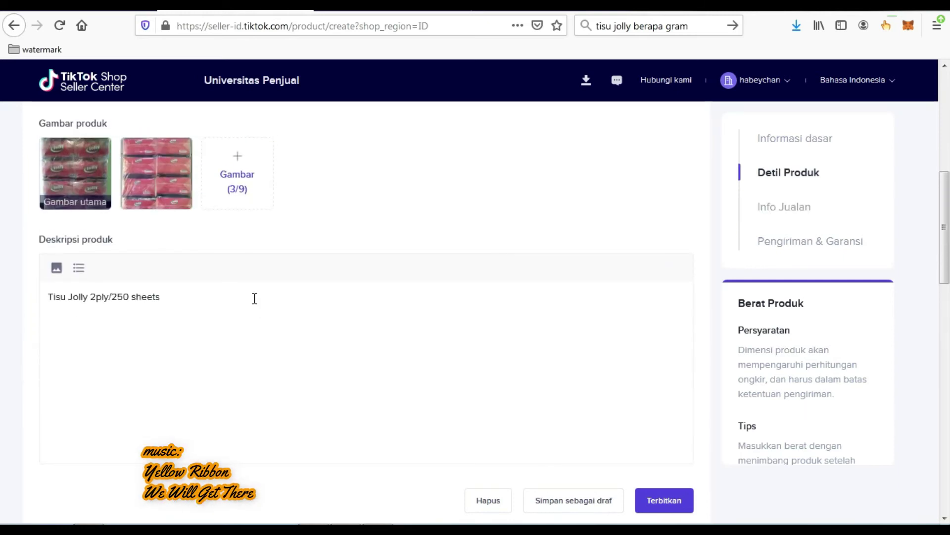
scroll(254, 298, "up", 10)
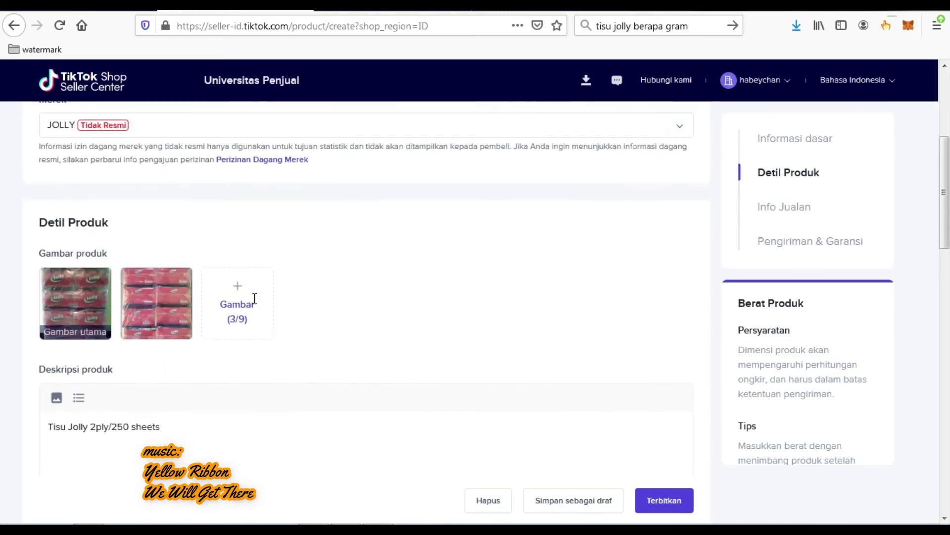
scroll(255, 300, "down", 10)
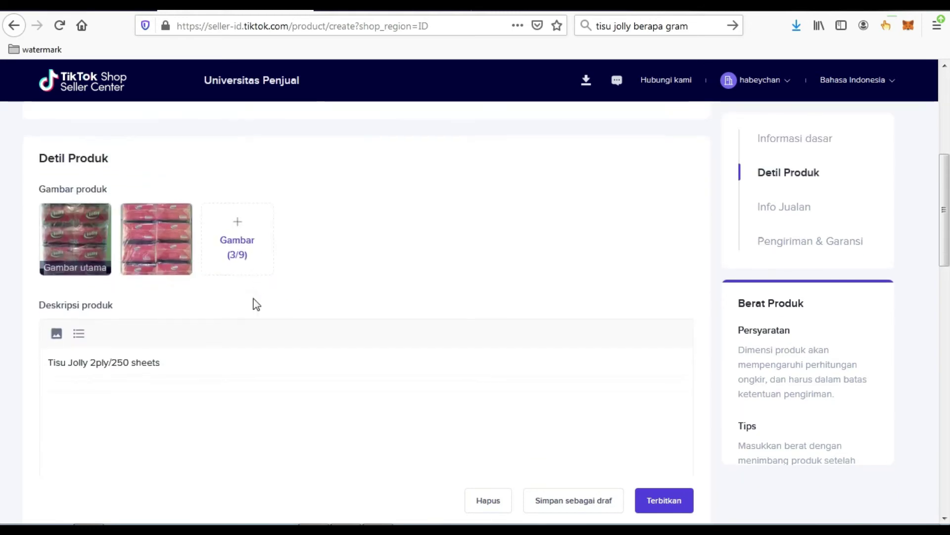
scroll(255, 298, "down", 20)
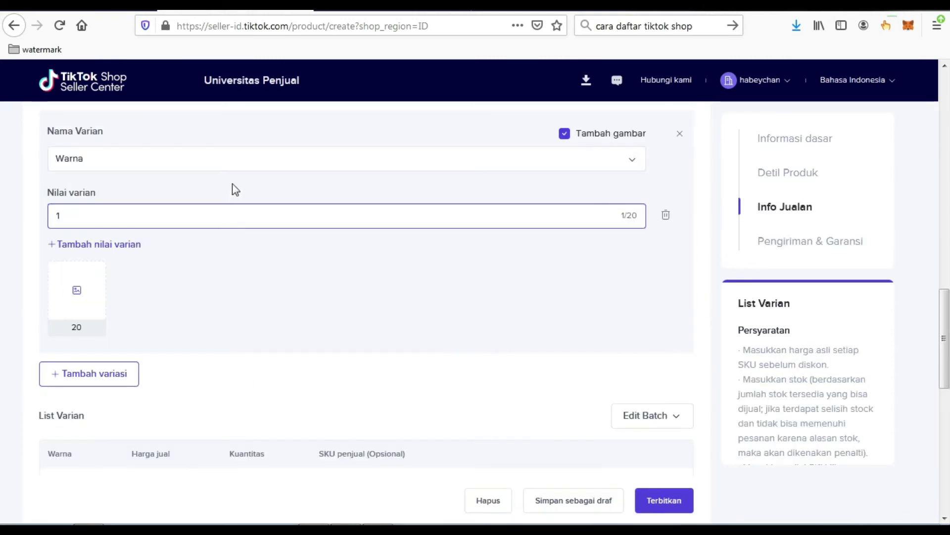
Confirm variant value 1, then give it a Rp 7.500 price and quantity 25
left_click(204, 394)
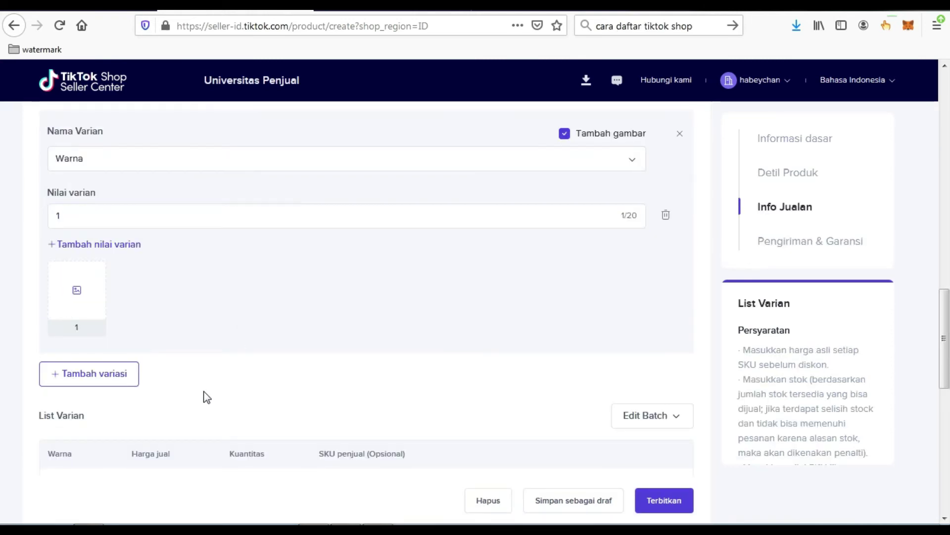
scroll(207, 396, "down", 2)
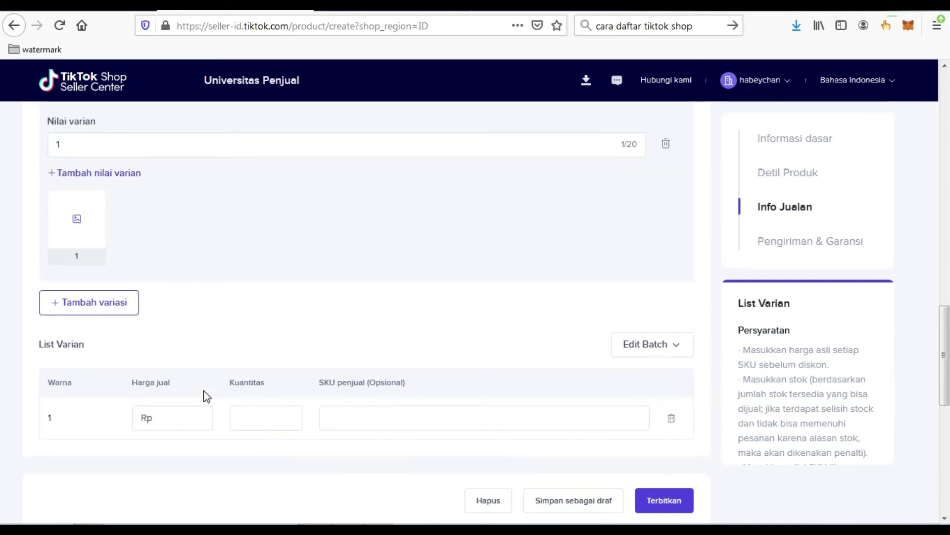
scroll(205, 395, "down", 2)
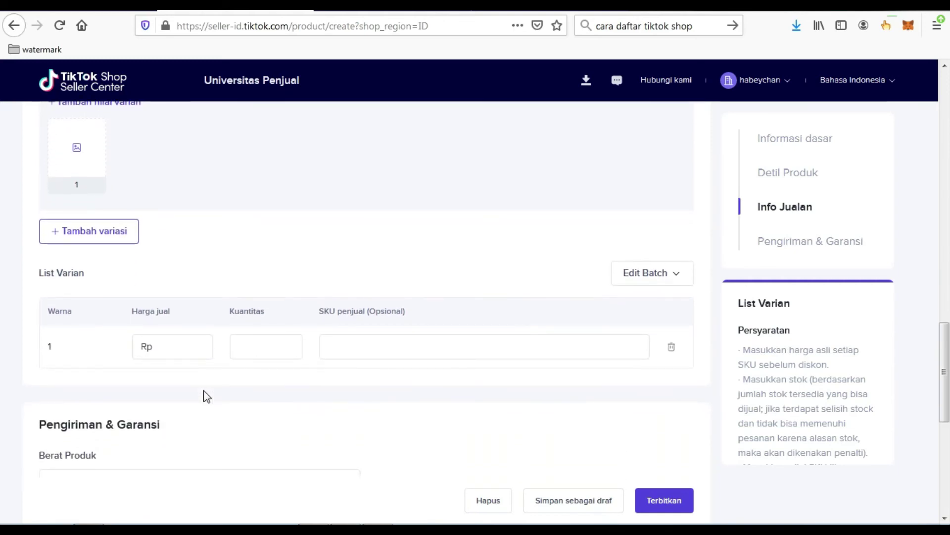
left_click(182, 357)
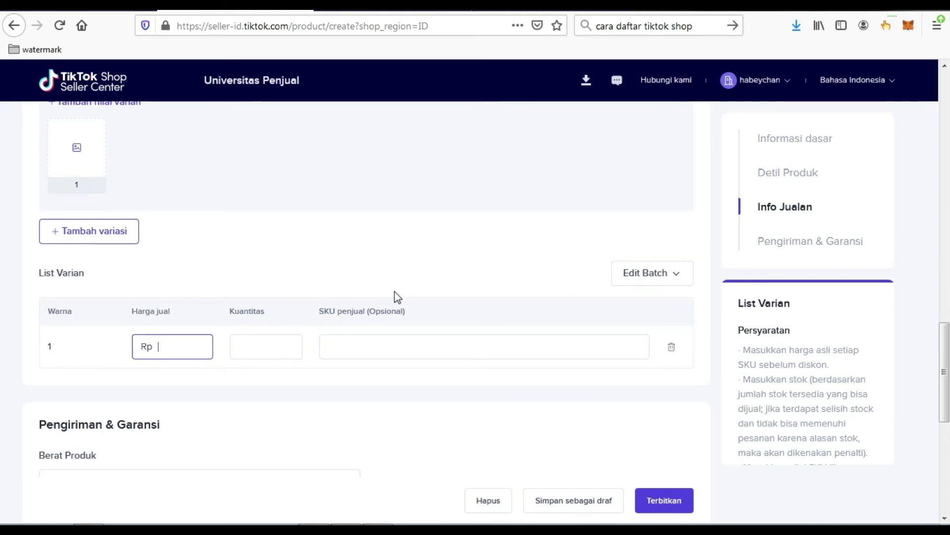
type("7500")
left_click(279, 347)
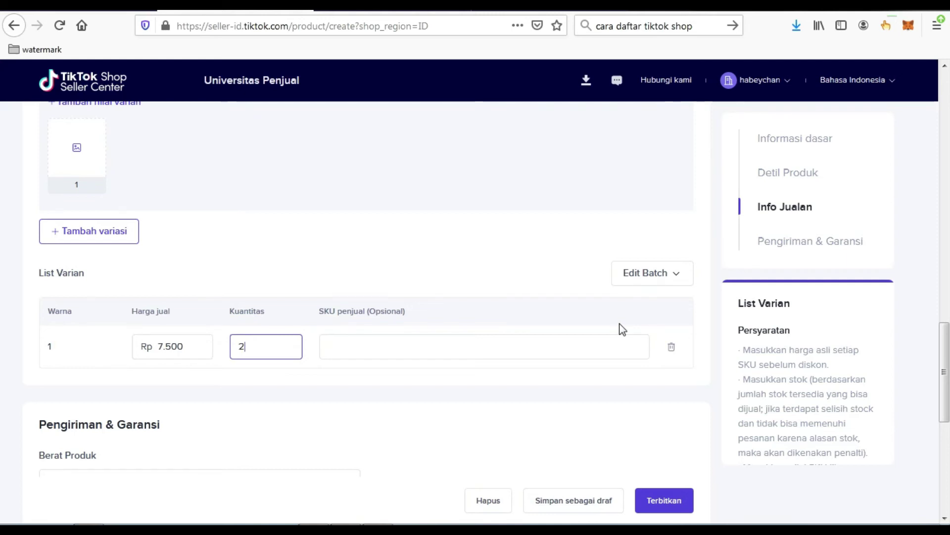
type("5")
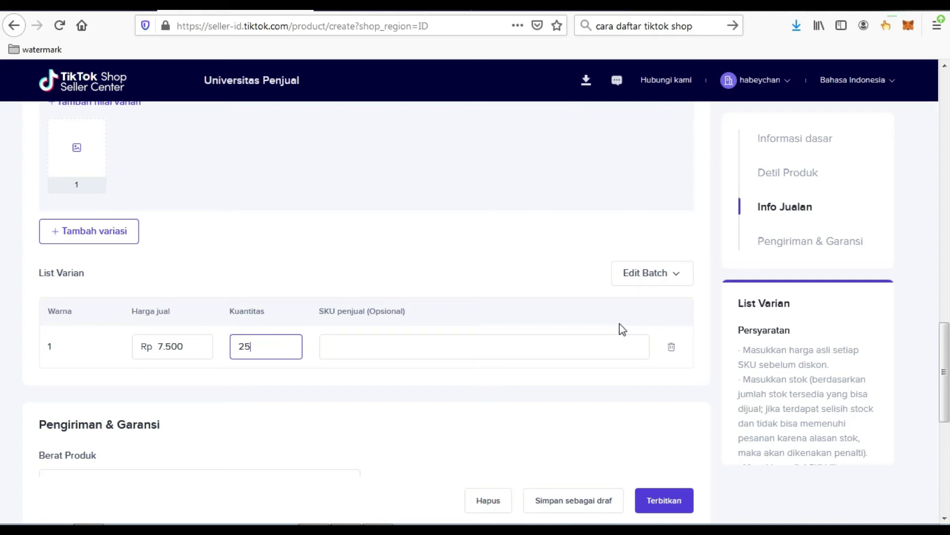
left_click(562, 369)
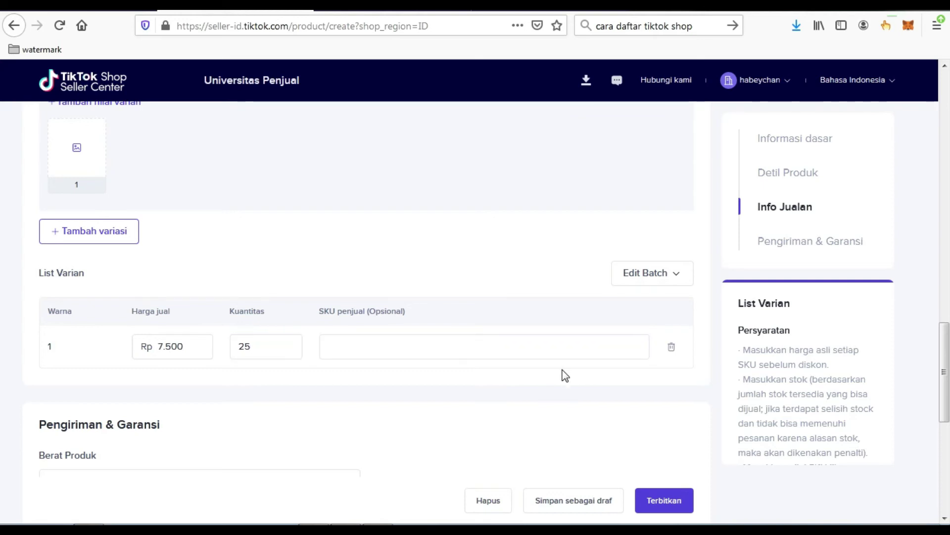
scroll(563, 375, "down", 5)
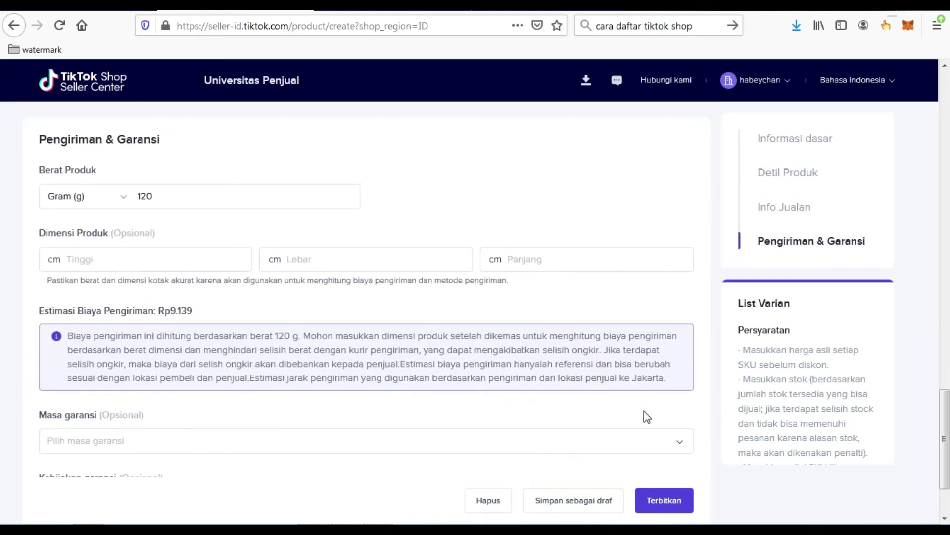
Publish the Tisu product and go on to Unggah Dokumen from the success dialog
left_click(664, 501)
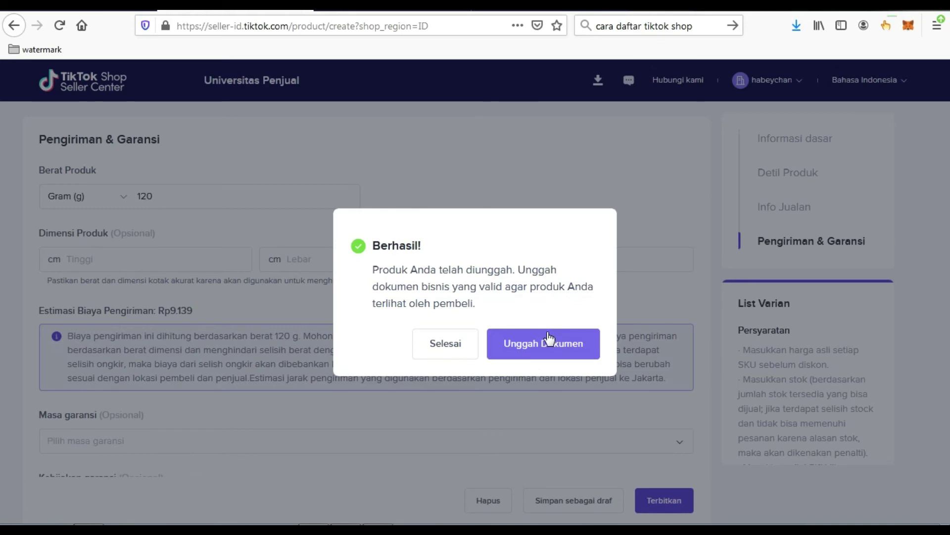
left_click(553, 349)
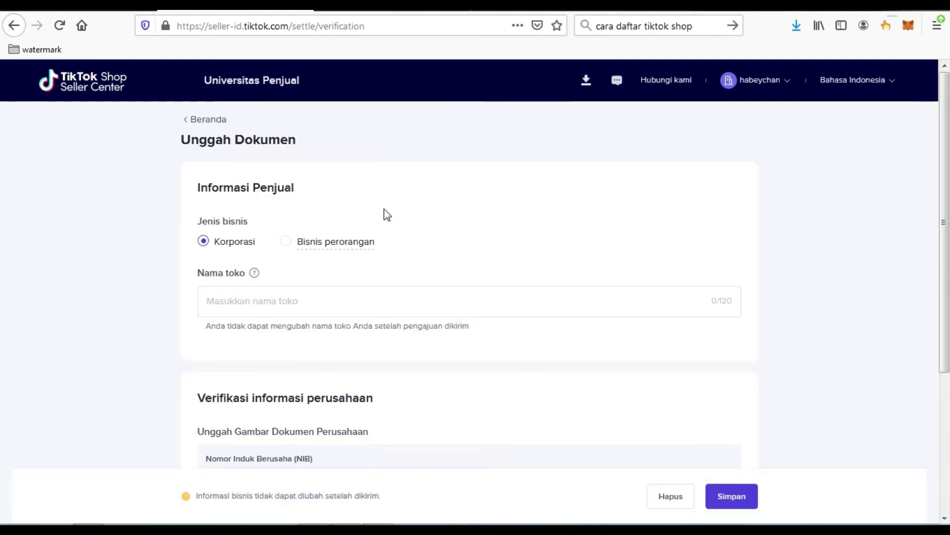
Choose Bisnis perorangan and enter 'Salfer Shop' as the shop name
left_click(298, 247)
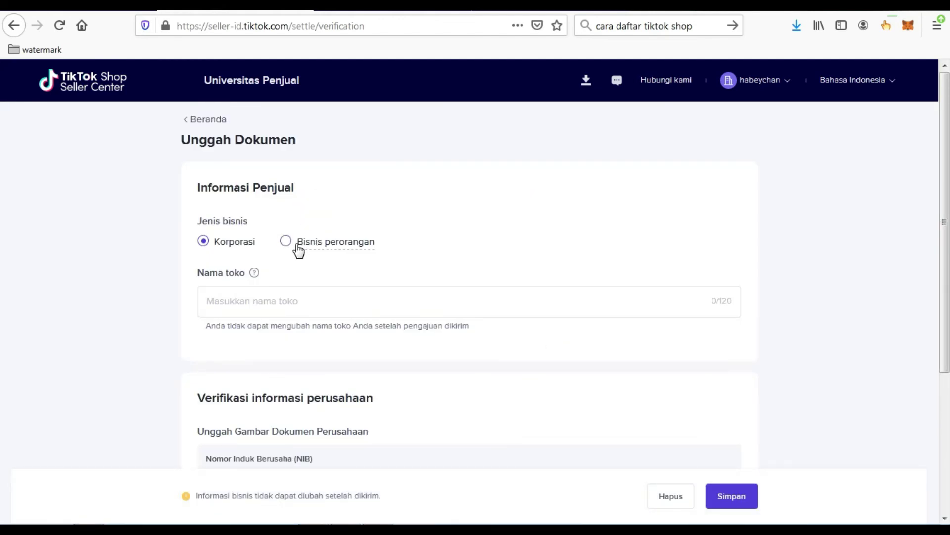
left_click(292, 300)
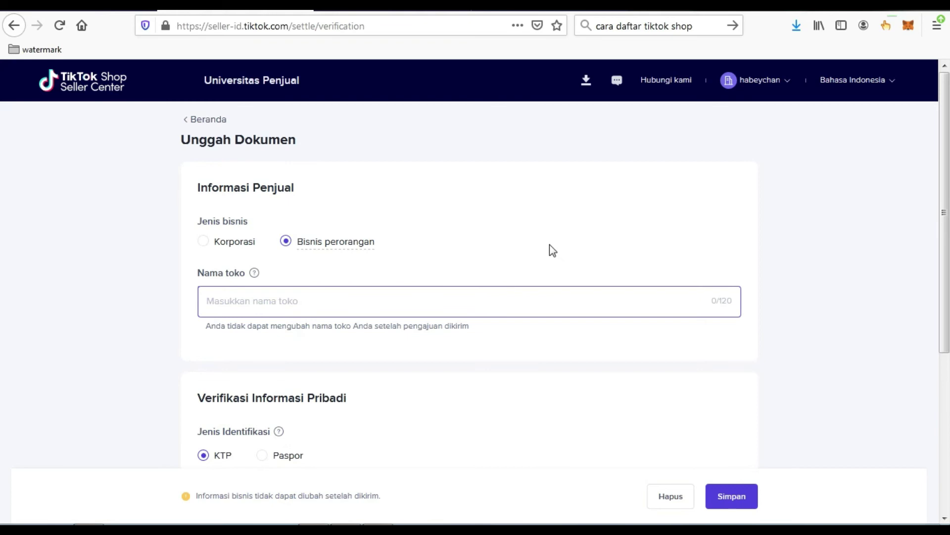
type("Sal")
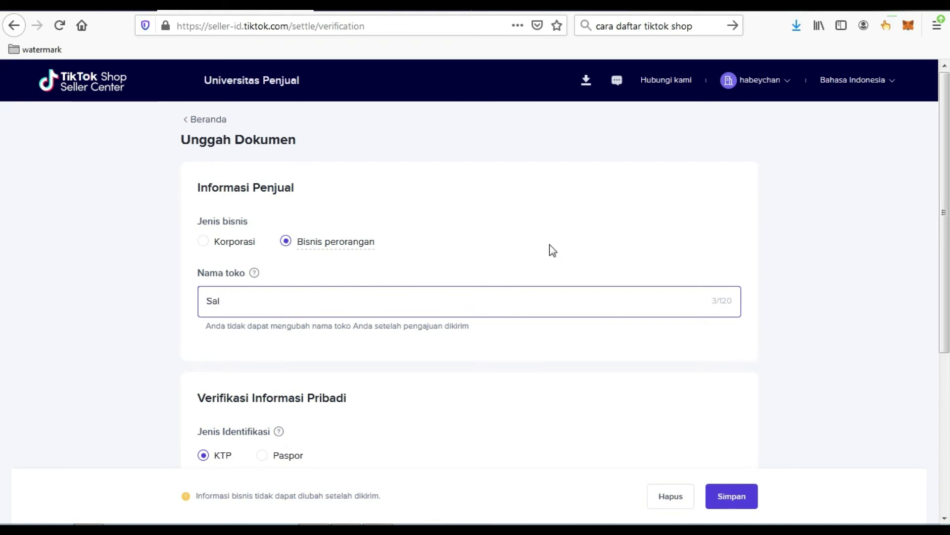
type("fer Shop")
left_click(490, 342)
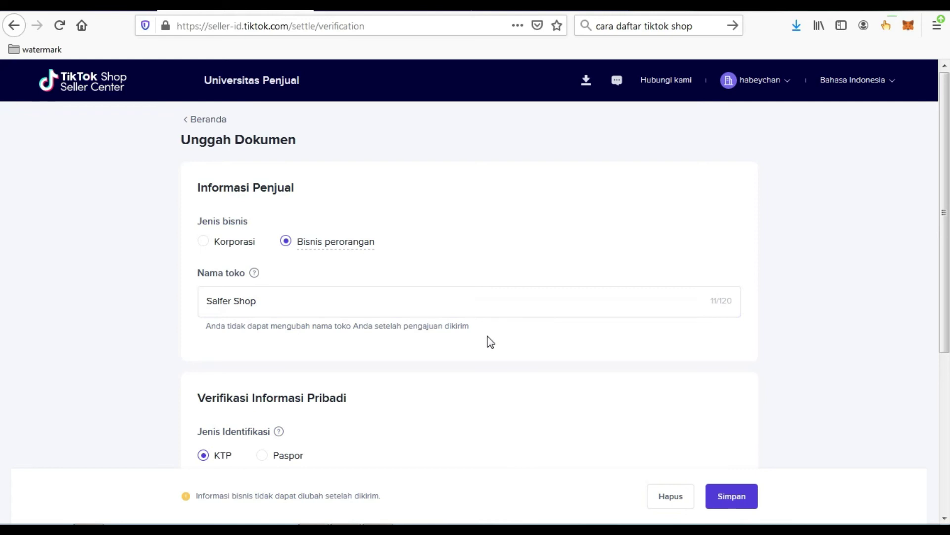
Open the file picker for the Unggah Gambar KTP image
scroll(490, 341, "down", 3)
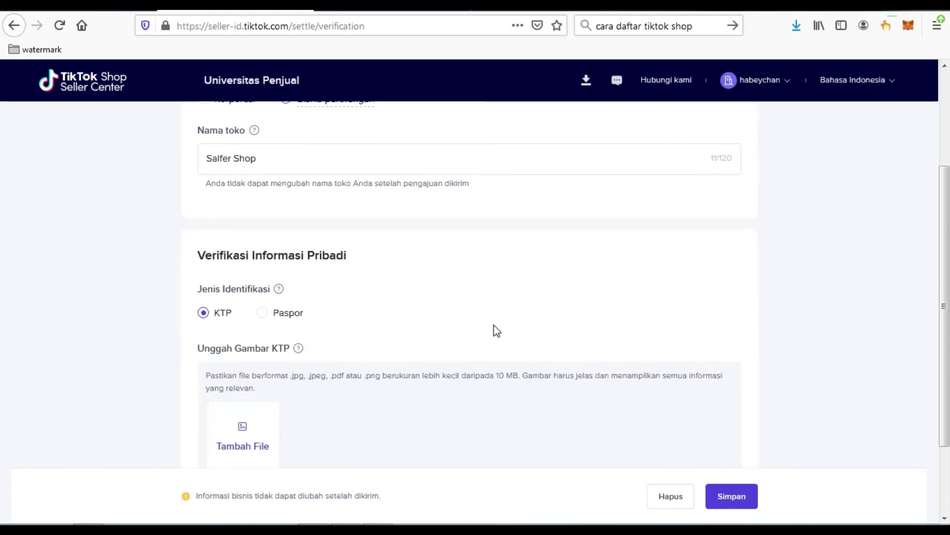
scroll(495, 331, "down", 2)
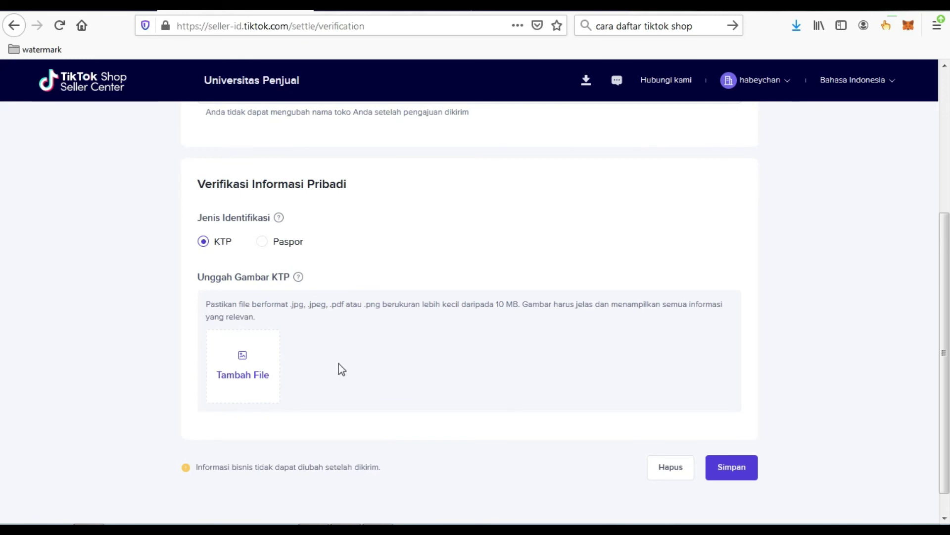
scroll(338, 366, "down", 1)
left_click(248, 350)
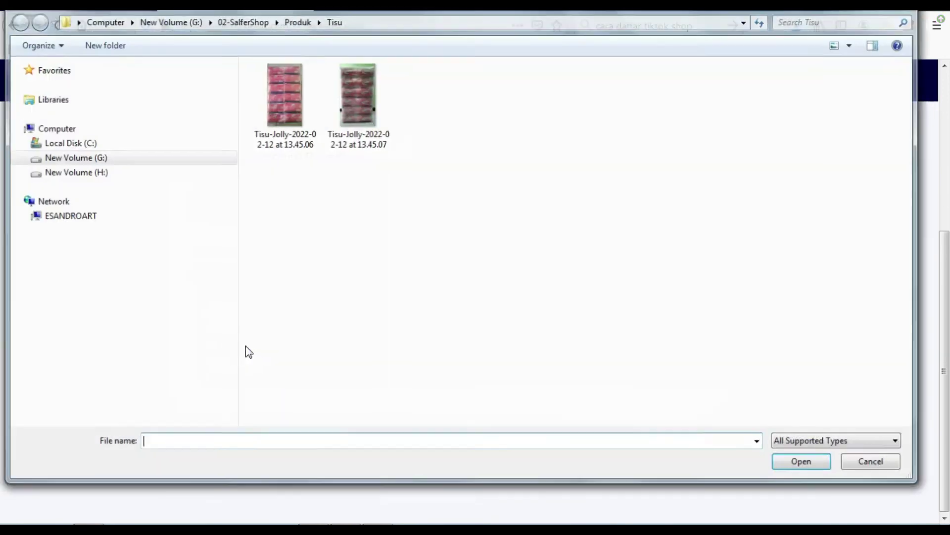
Expand the New Volume (G:) drive to browse for the KTP image
left_click(22, 159)
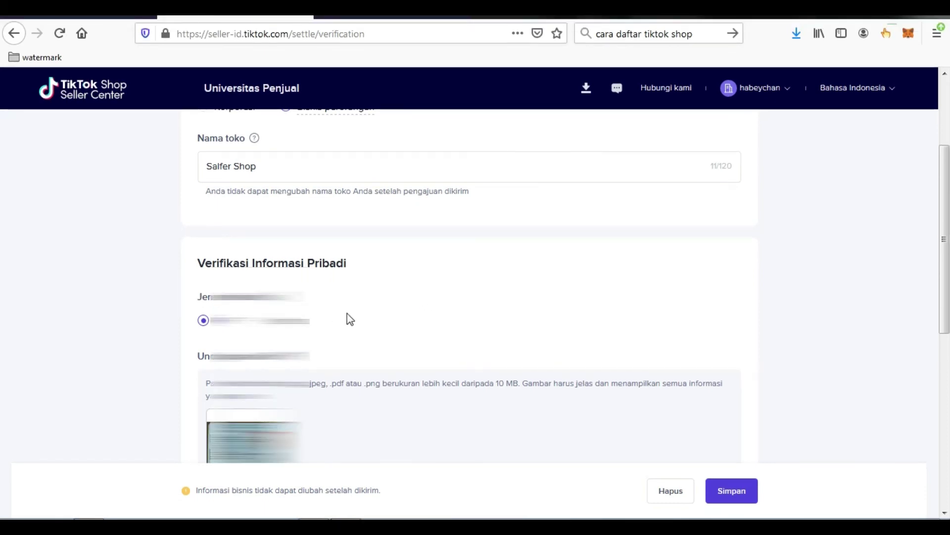
Save the individual seller's KTP details with Simpan and confirm the submission
scroll(350, 320, "down", 3)
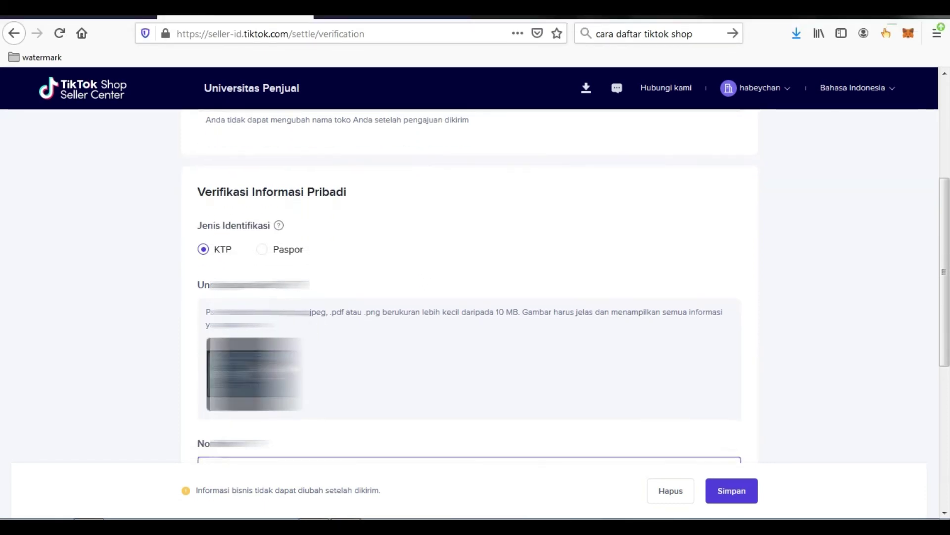
scroll(391, 380, "down", 1)
scroll(392, 380, "down", 2)
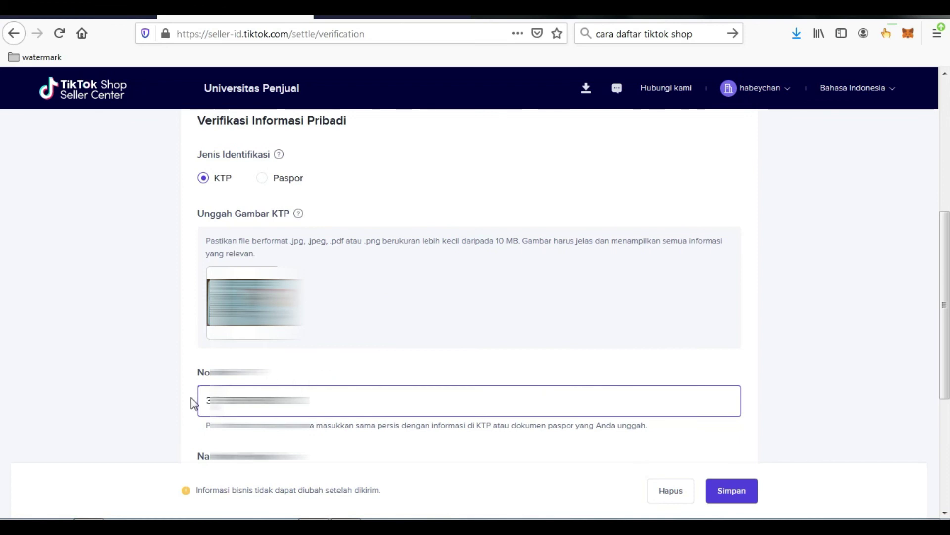
scroll(191, 399, "down", 1)
scroll(470, 288, "down", 1)
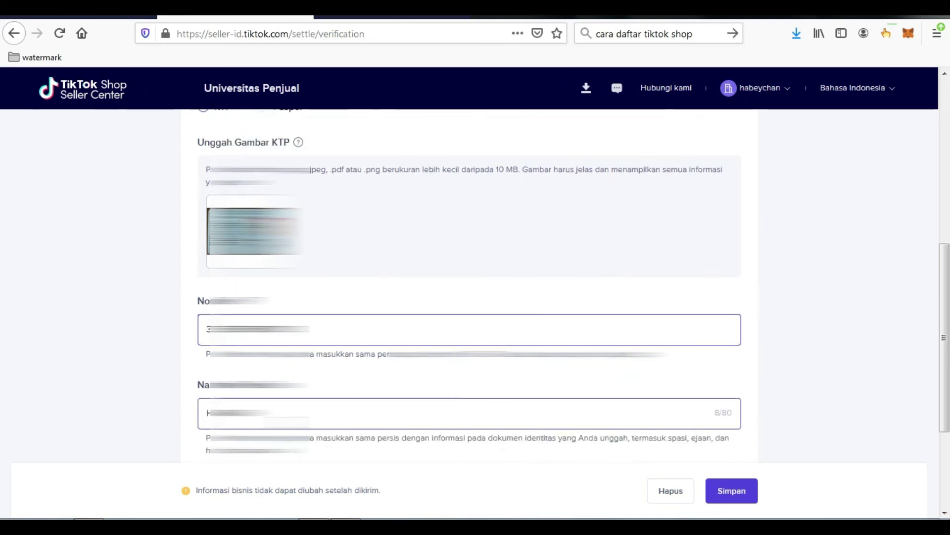
scroll(470, 287, "down", 5)
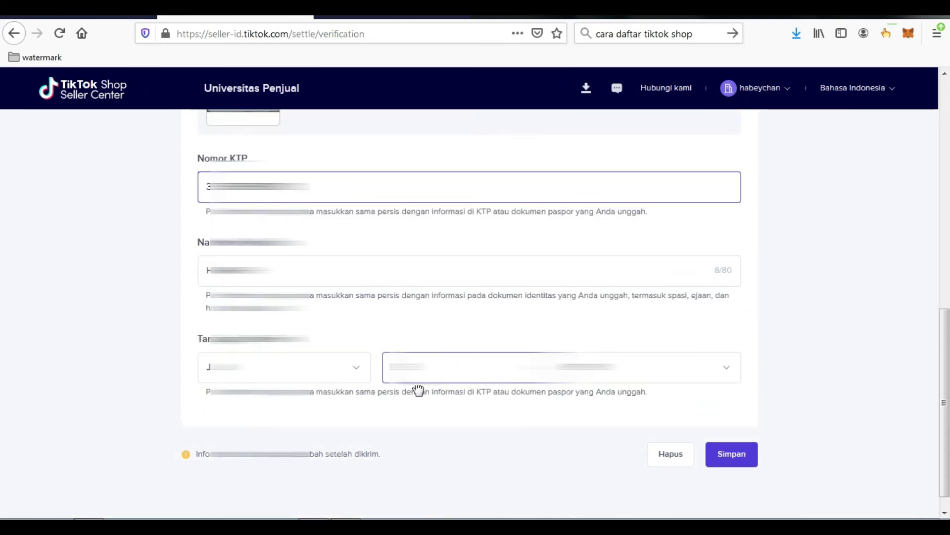
scroll(448, 397, "down", 1)
left_click(731, 441)
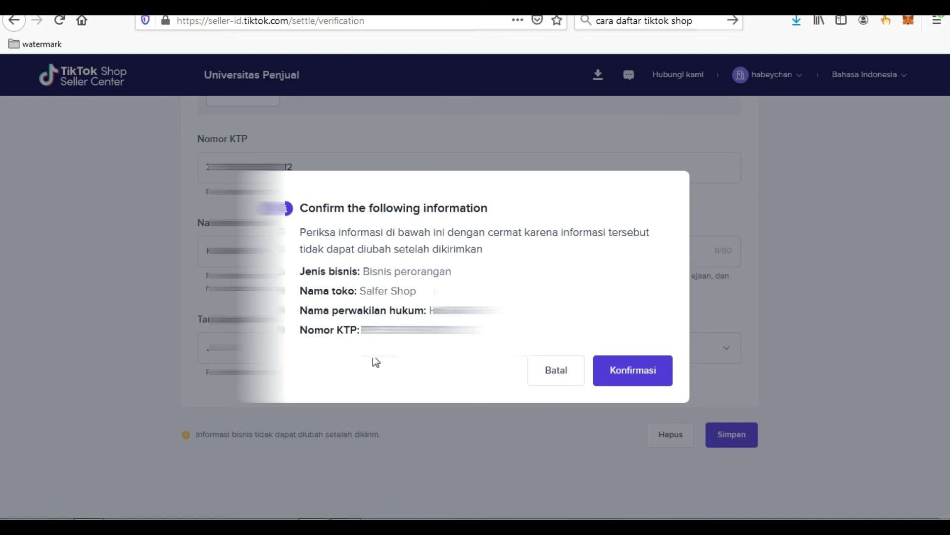
left_click(633, 380)
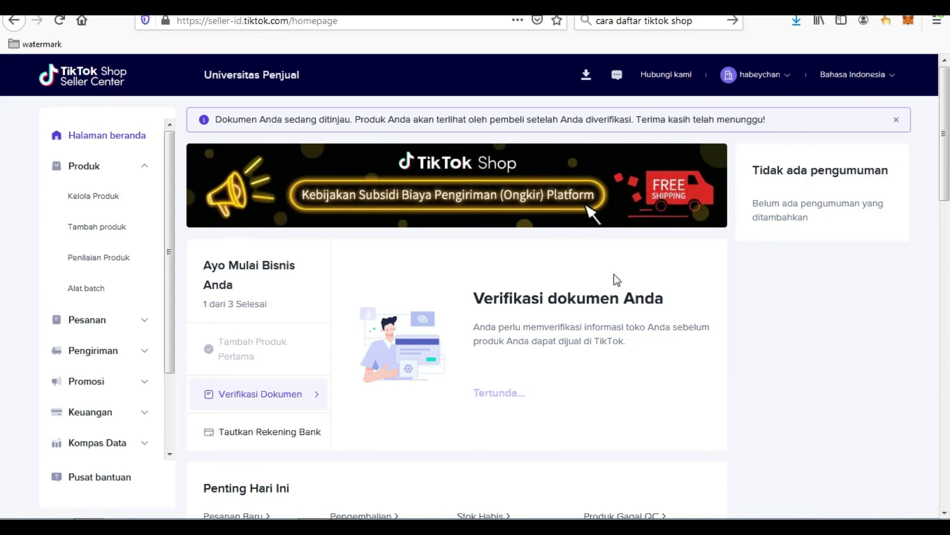
scroll(664, 340, "down", 3)
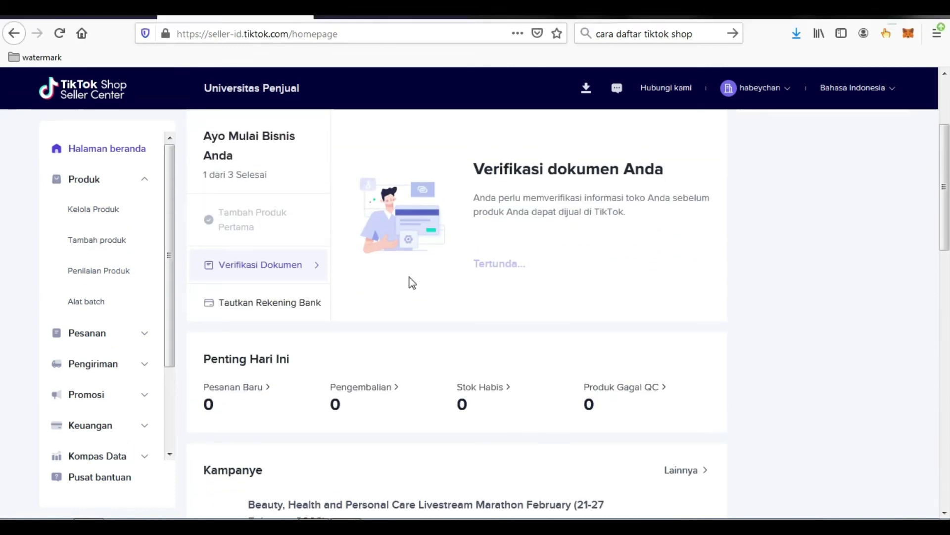
left_click(274, 298)
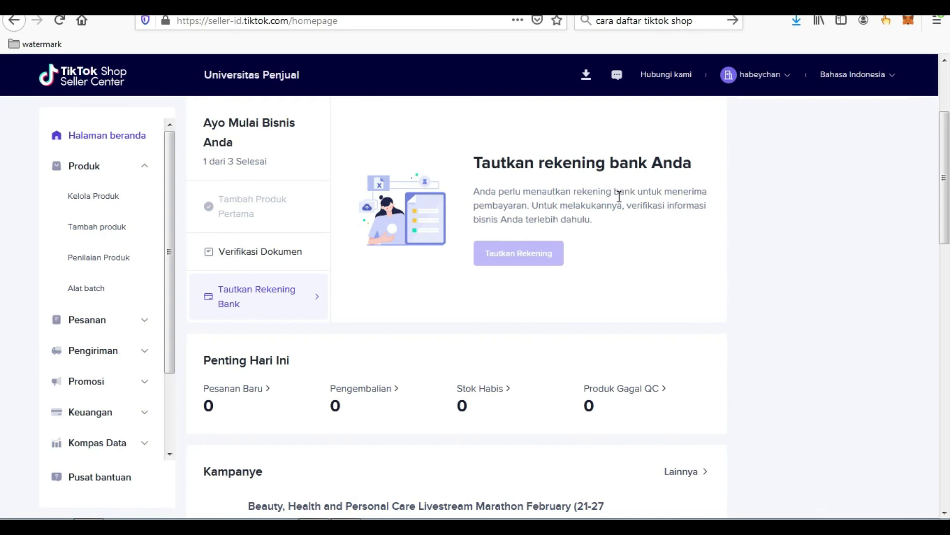
left_click(290, 262)
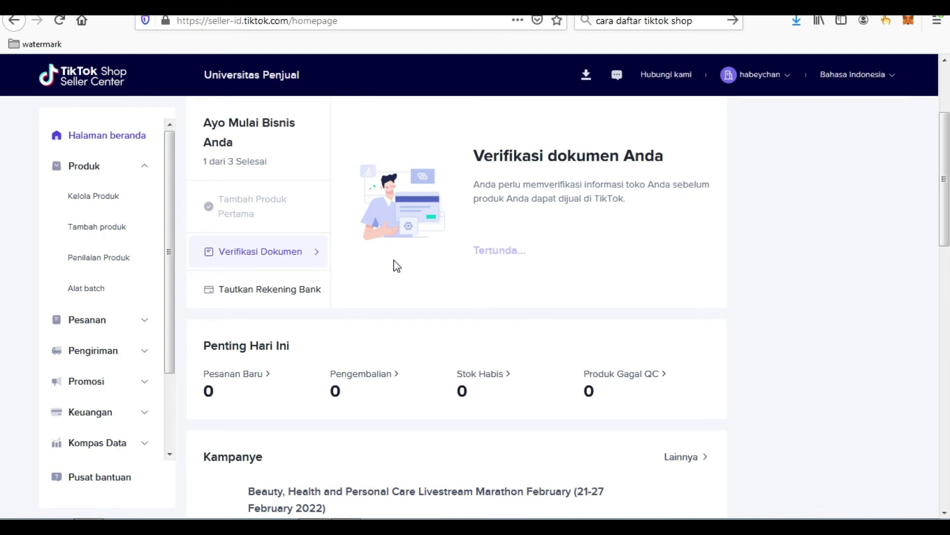
left_click(270, 292)
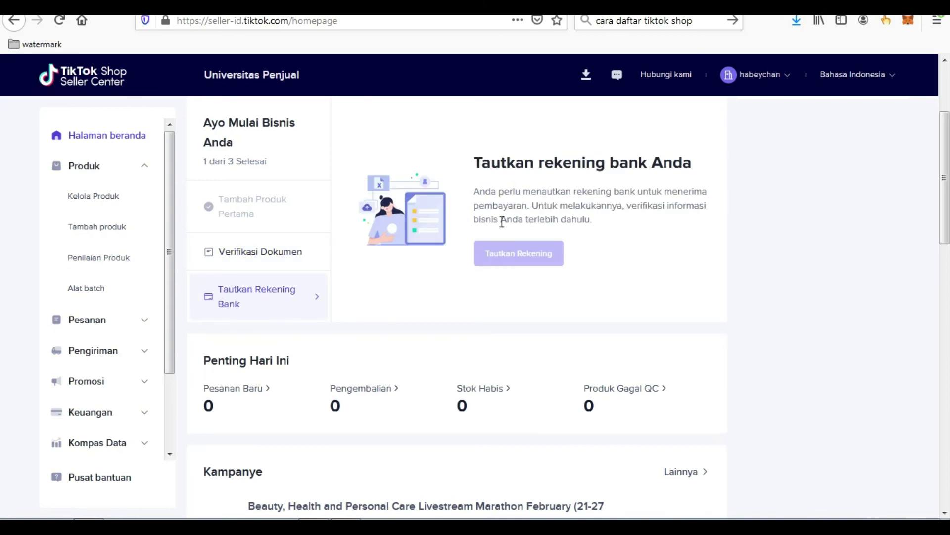
left_click(290, 262)
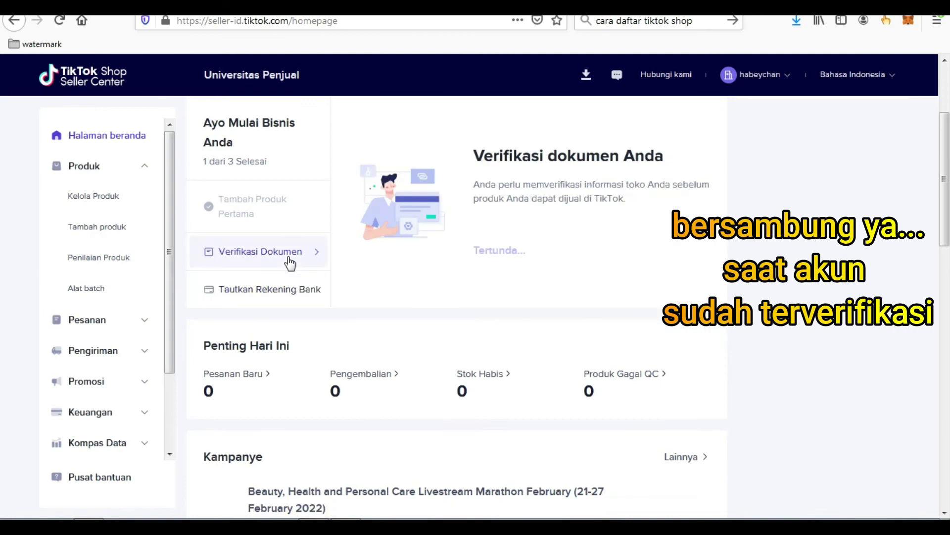